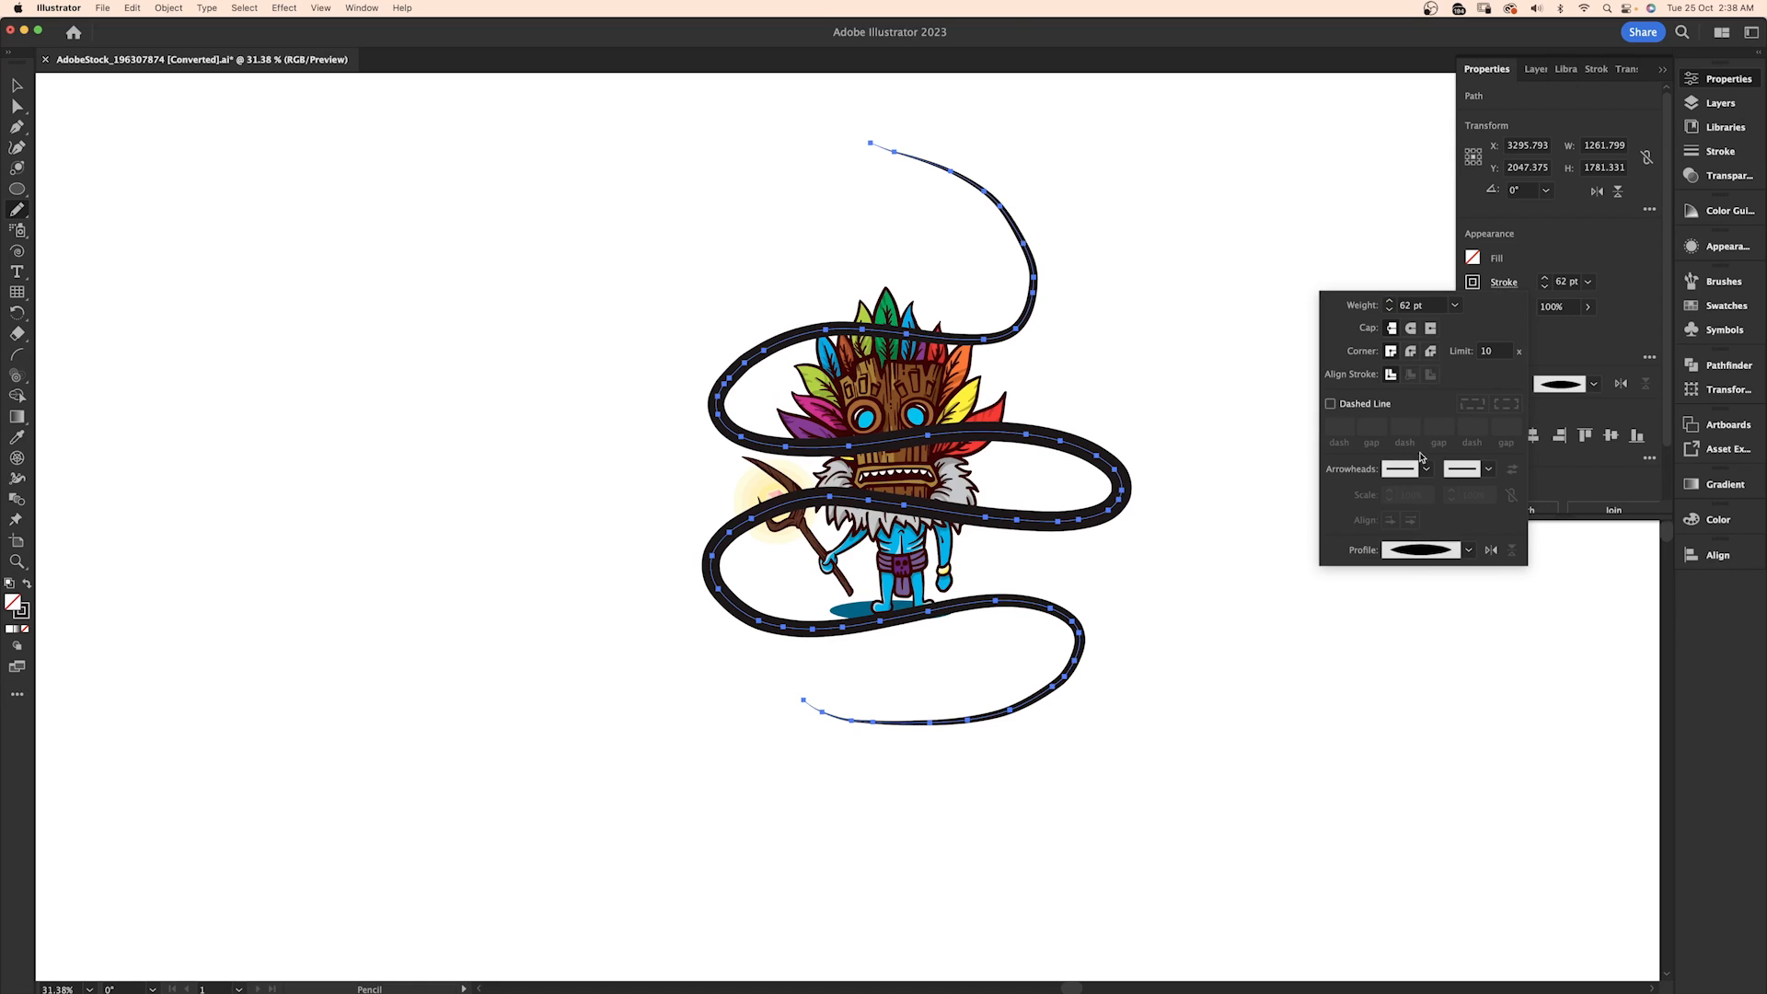
# Change the winding path's stroke to the light blue swatch and switch to the Selection tool
pyautogui.click(1473, 286)
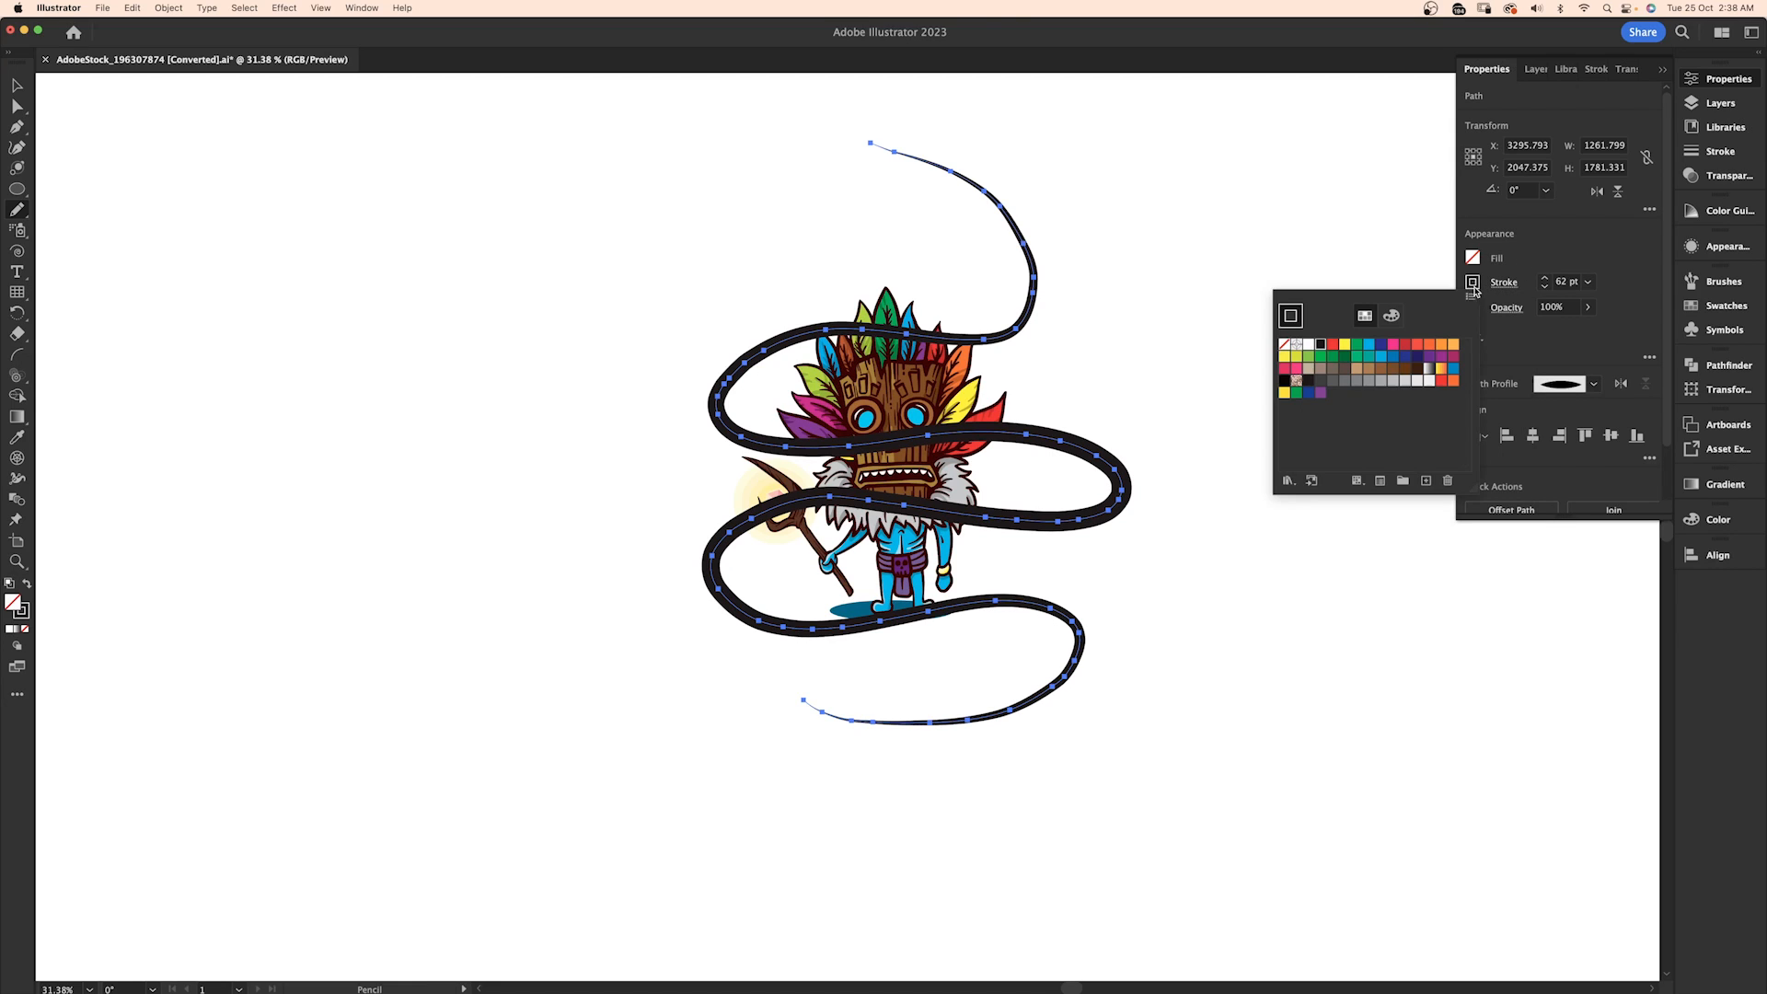
pyautogui.click(1368, 345)
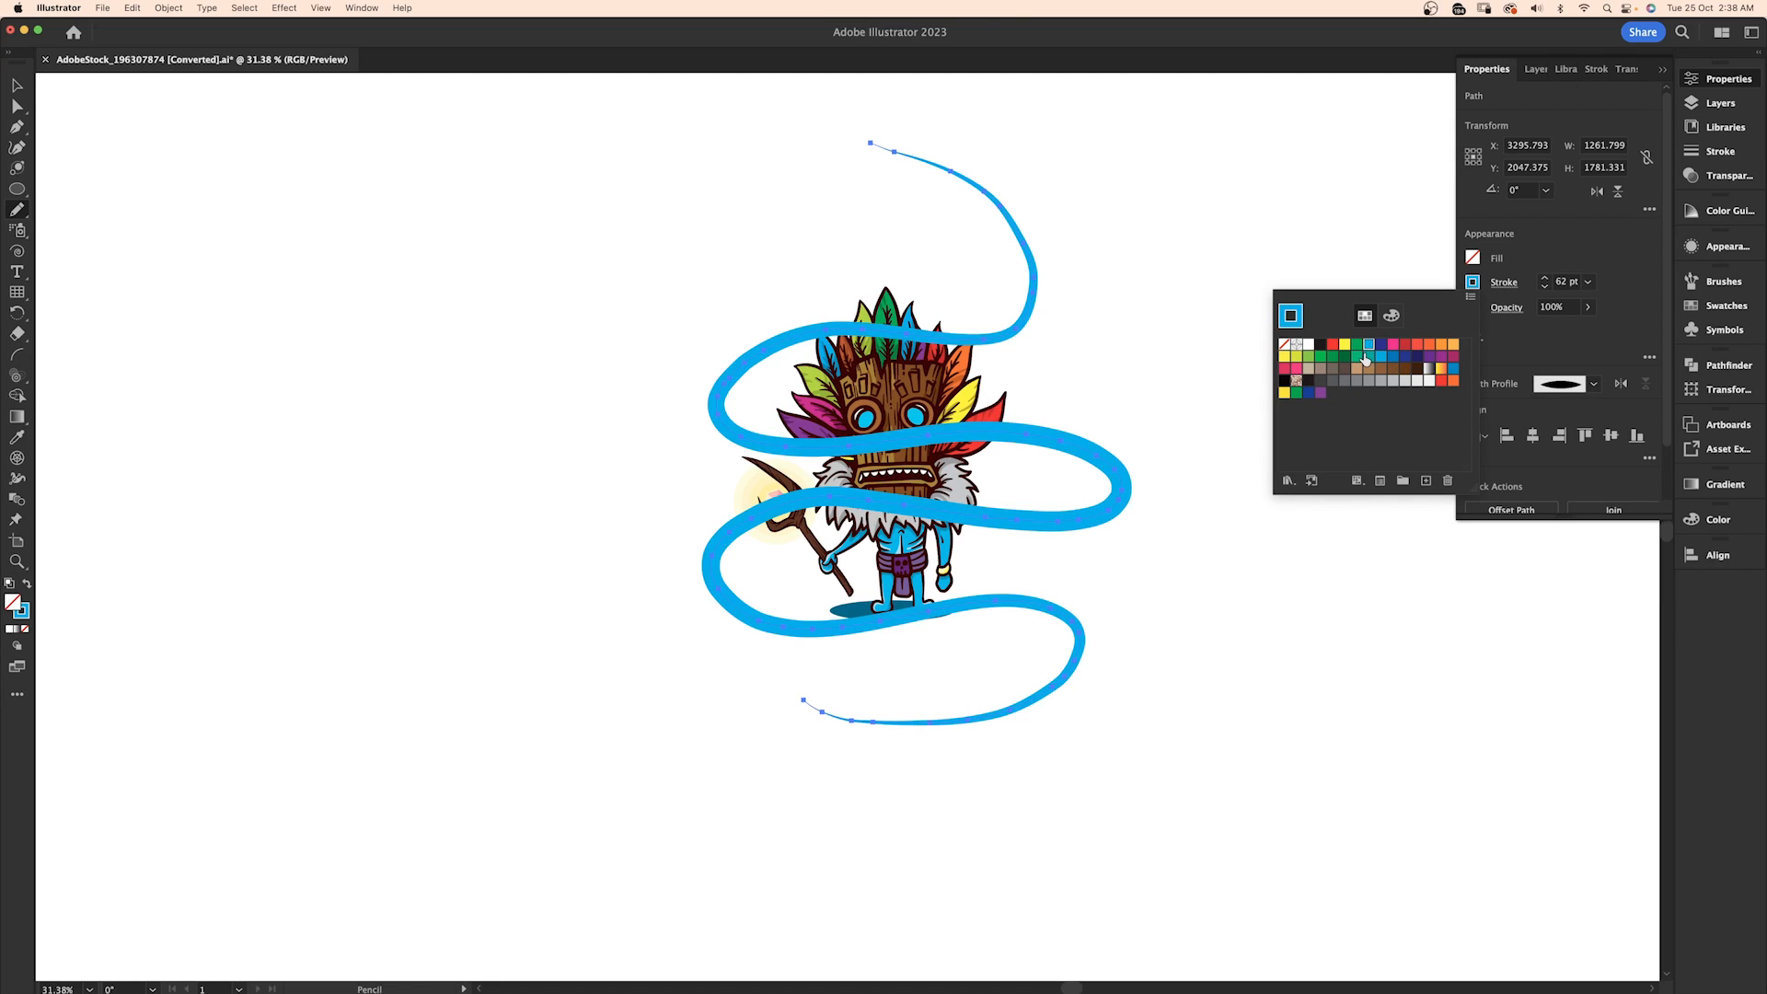
pyautogui.click(17, 86)
pyautogui.scroll(3, 805, 263)
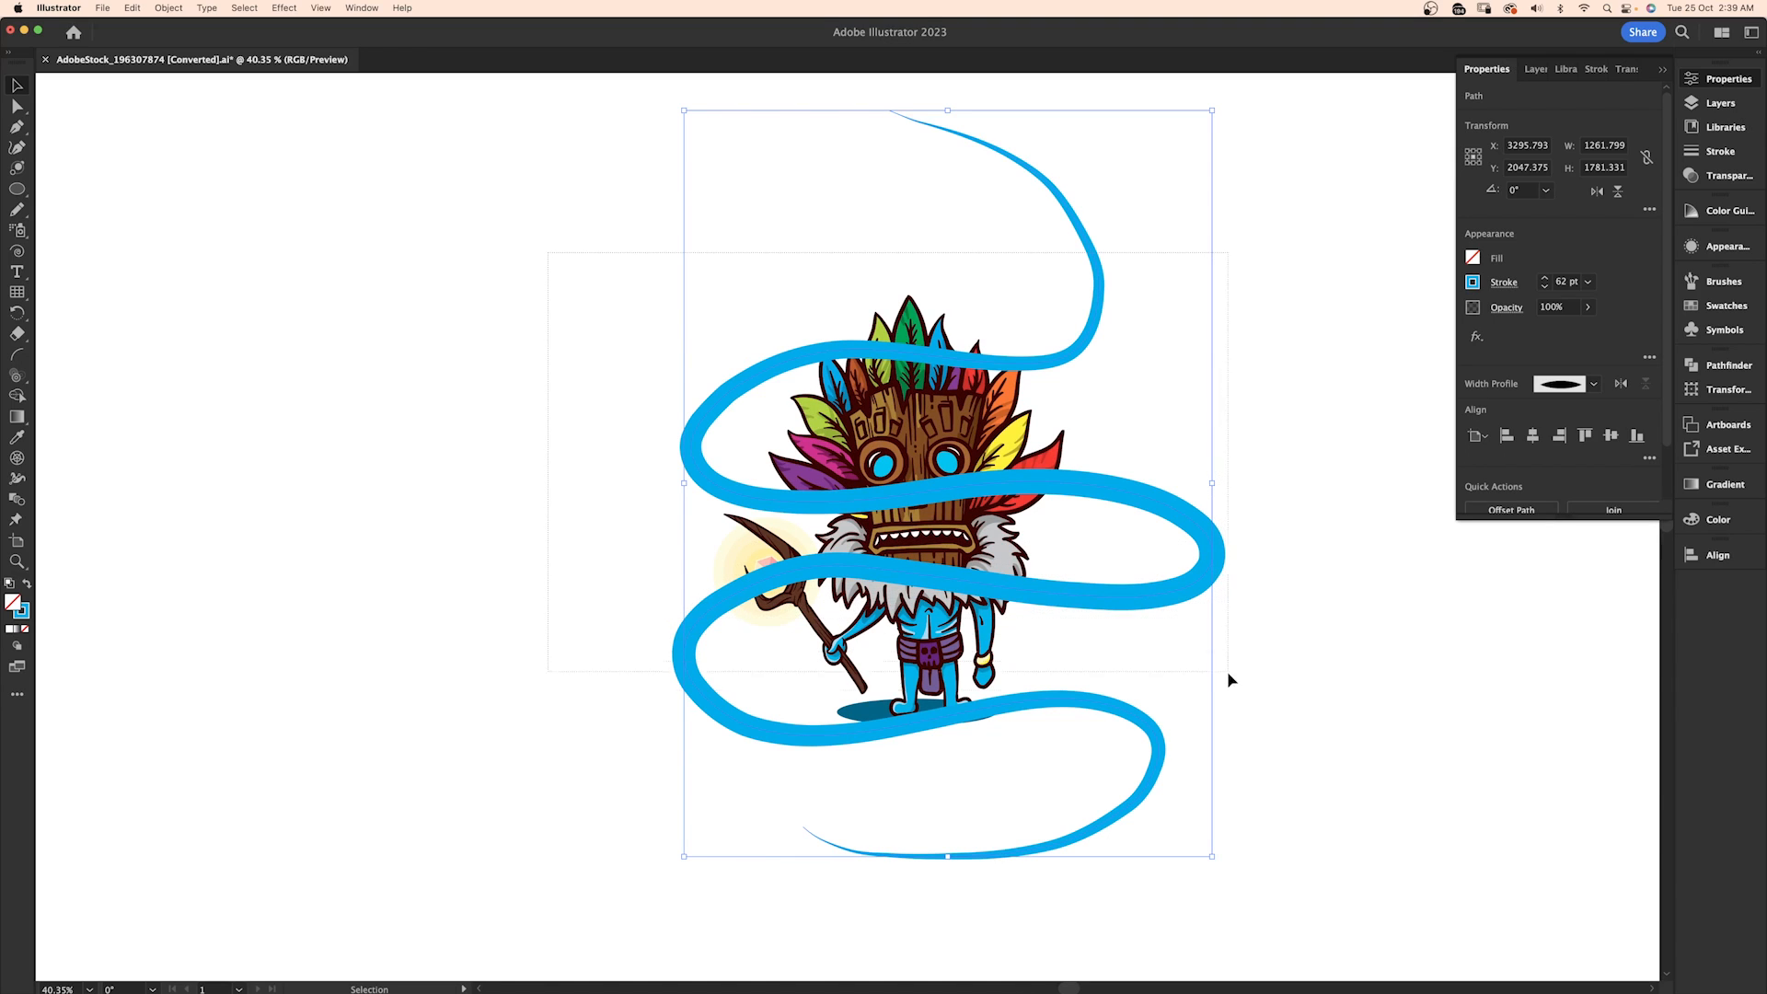
# Select the character and the winding path together and make an Intertwine object from them
pyautogui.press('super+a')
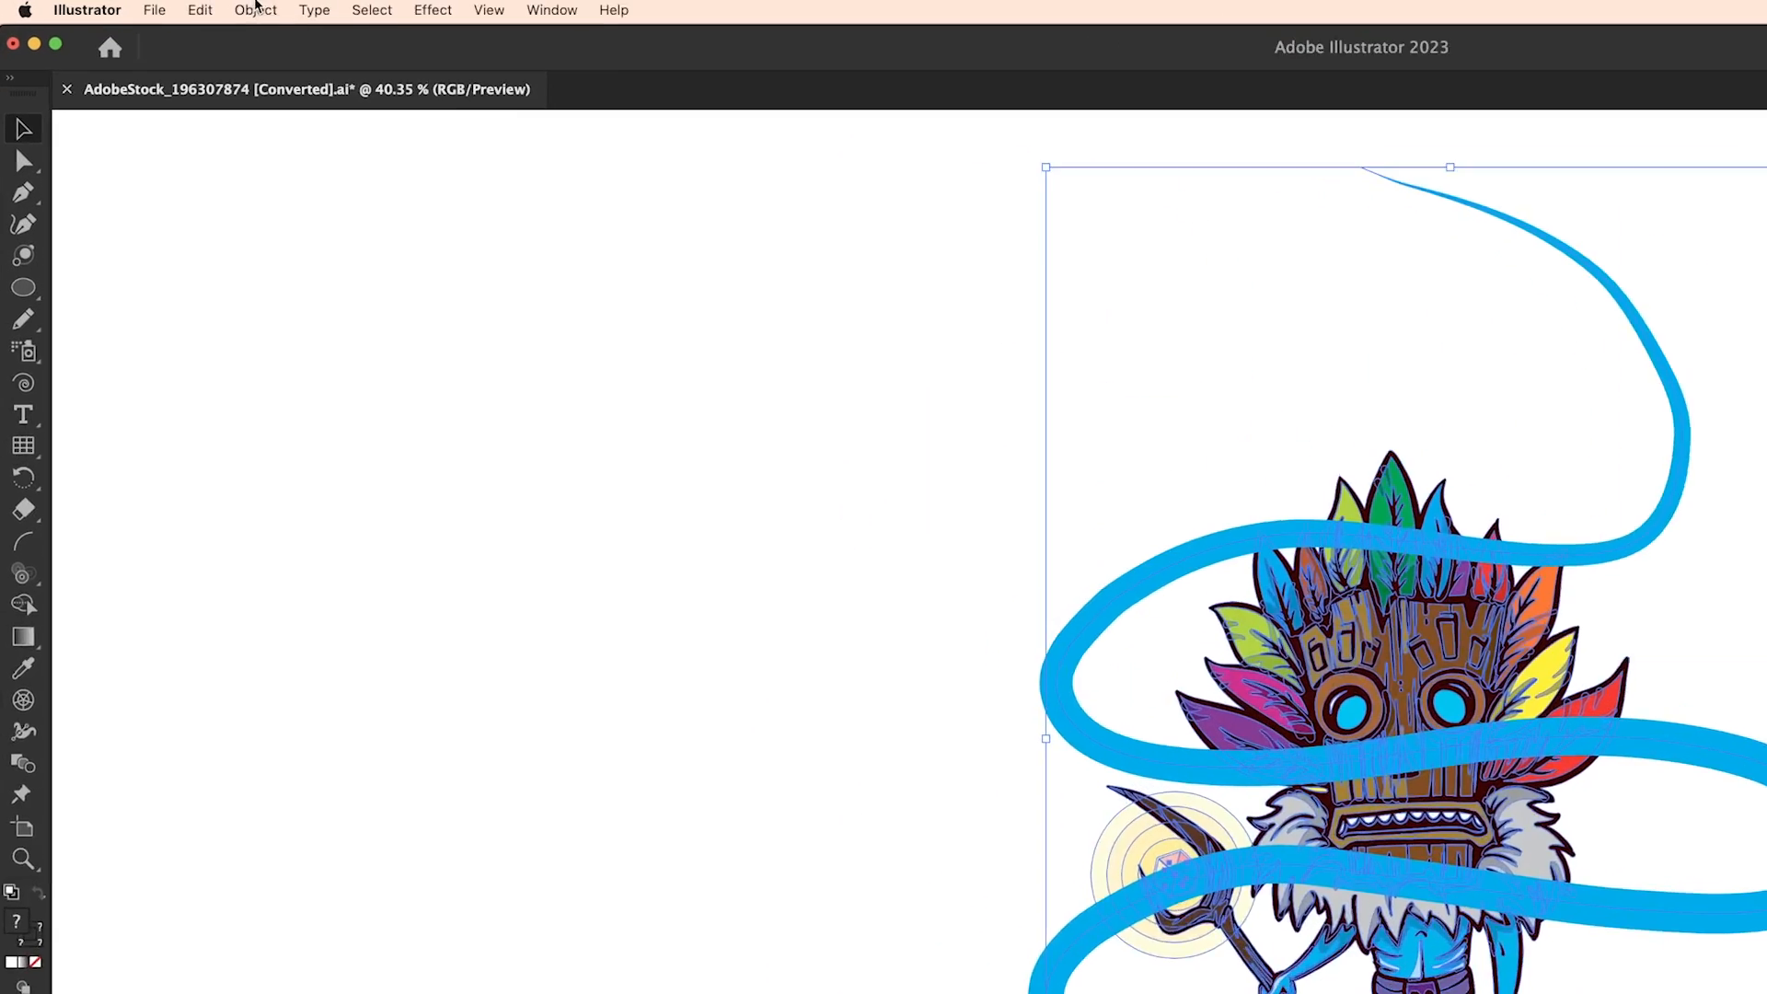
pyautogui.click(168, 7)
pyautogui.moveTo(258, 438)
pyautogui.moveTo(505, 833)
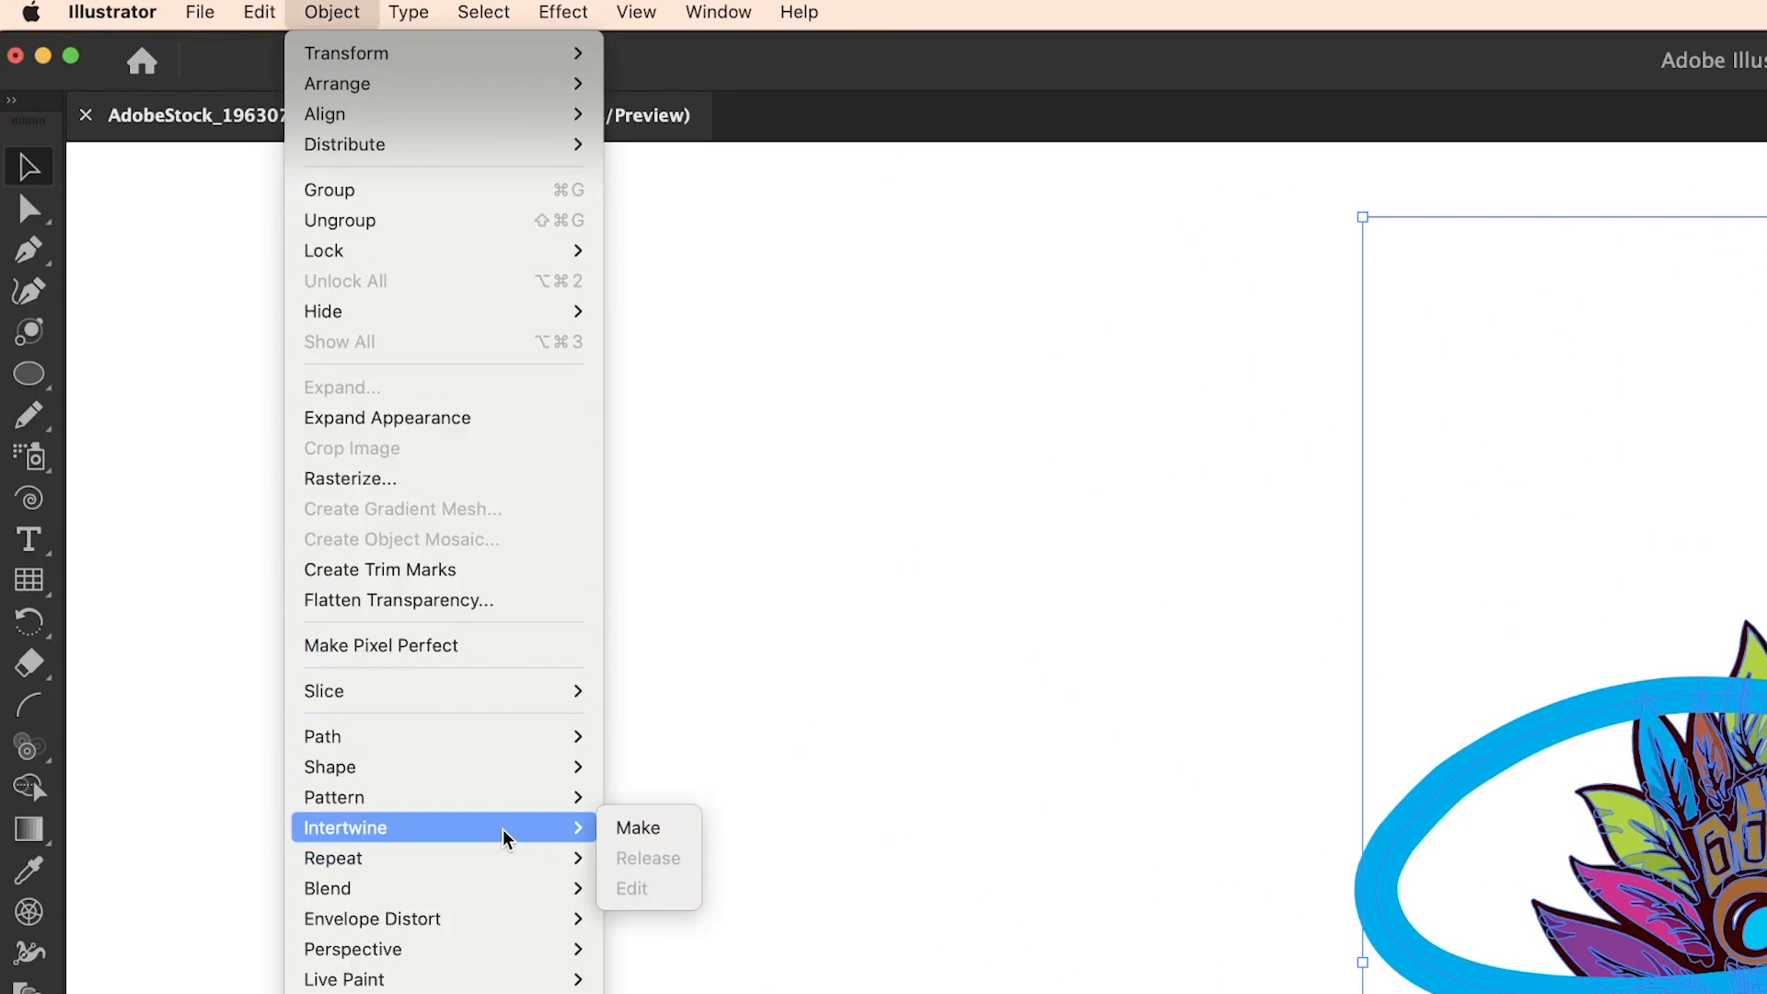
pyautogui.click(652, 830)
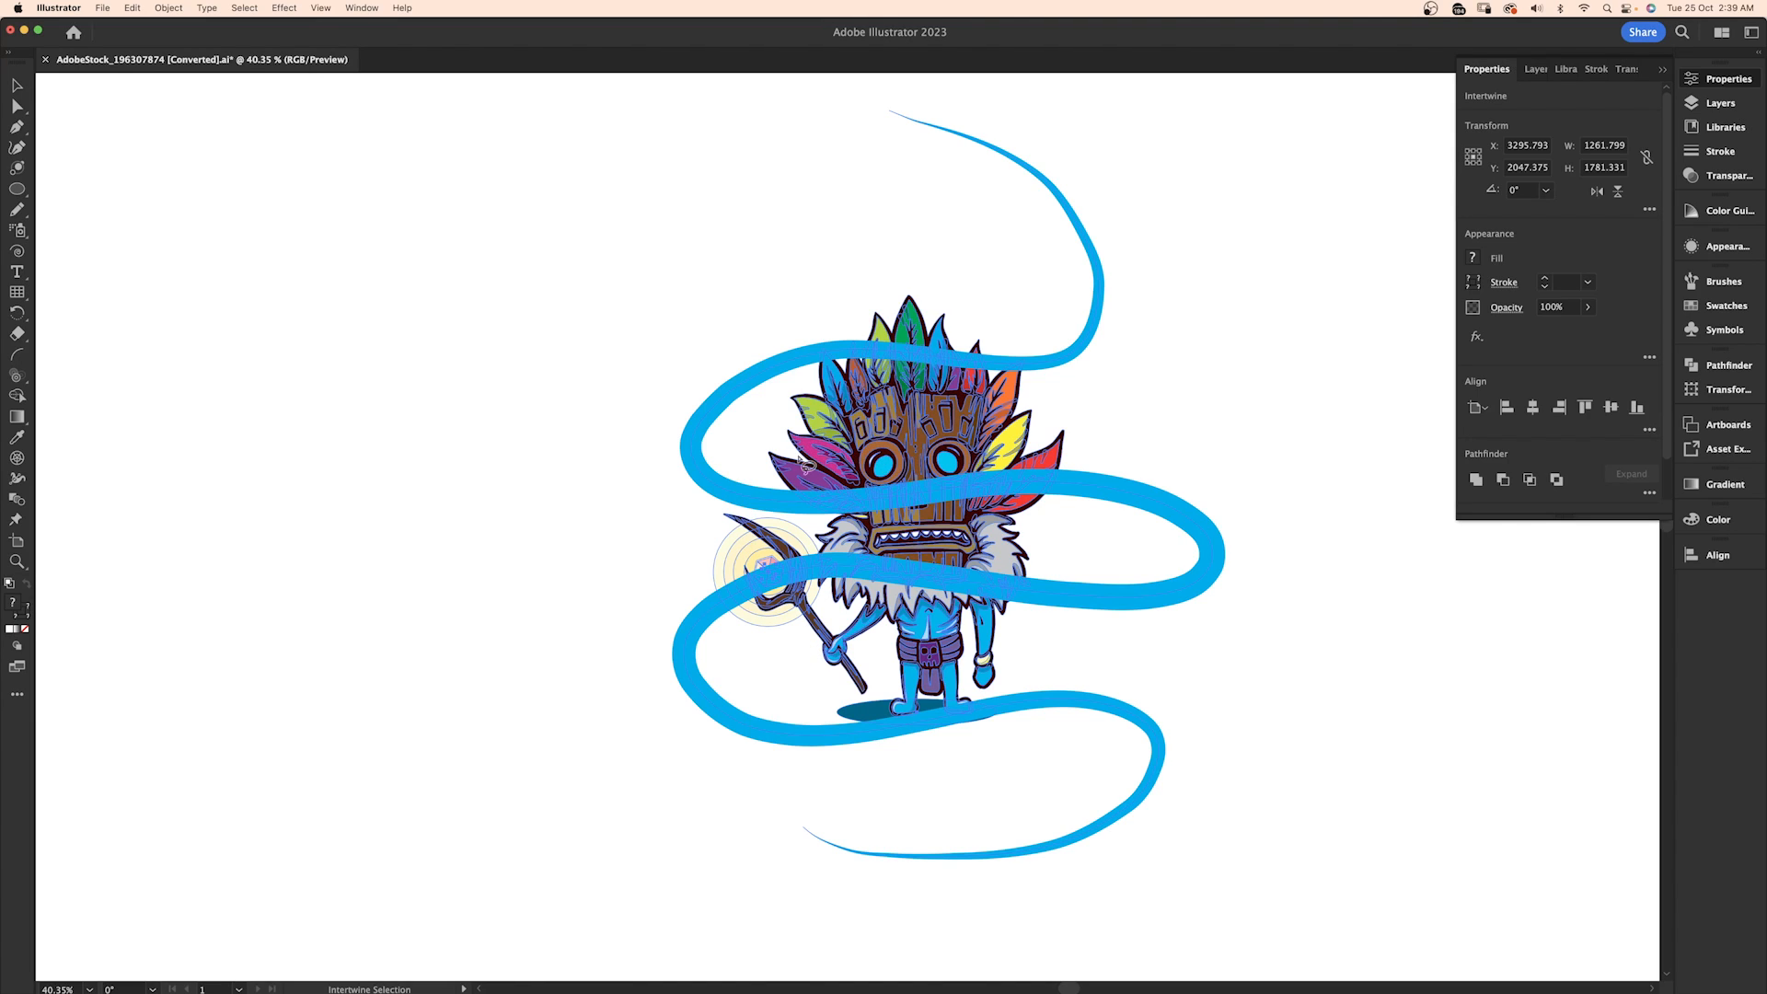
# Send the part of the blue band that crosses the face behind the mask, and leave Intertwine editing
pyautogui.moveTo(1003, 432)
pyautogui.mouseDown()
pyautogui.moveTo(1099, 442)
pyautogui.moveTo(1139, 488)
pyautogui.moveTo(1089, 523)
pyautogui.moveTo(807, 546)
pyautogui.moveTo(759, 521)
pyautogui.moveTo(757, 488)
pyautogui.moveTo(785, 447)
pyautogui.moveTo(828, 465)
pyautogui.mouseUp()
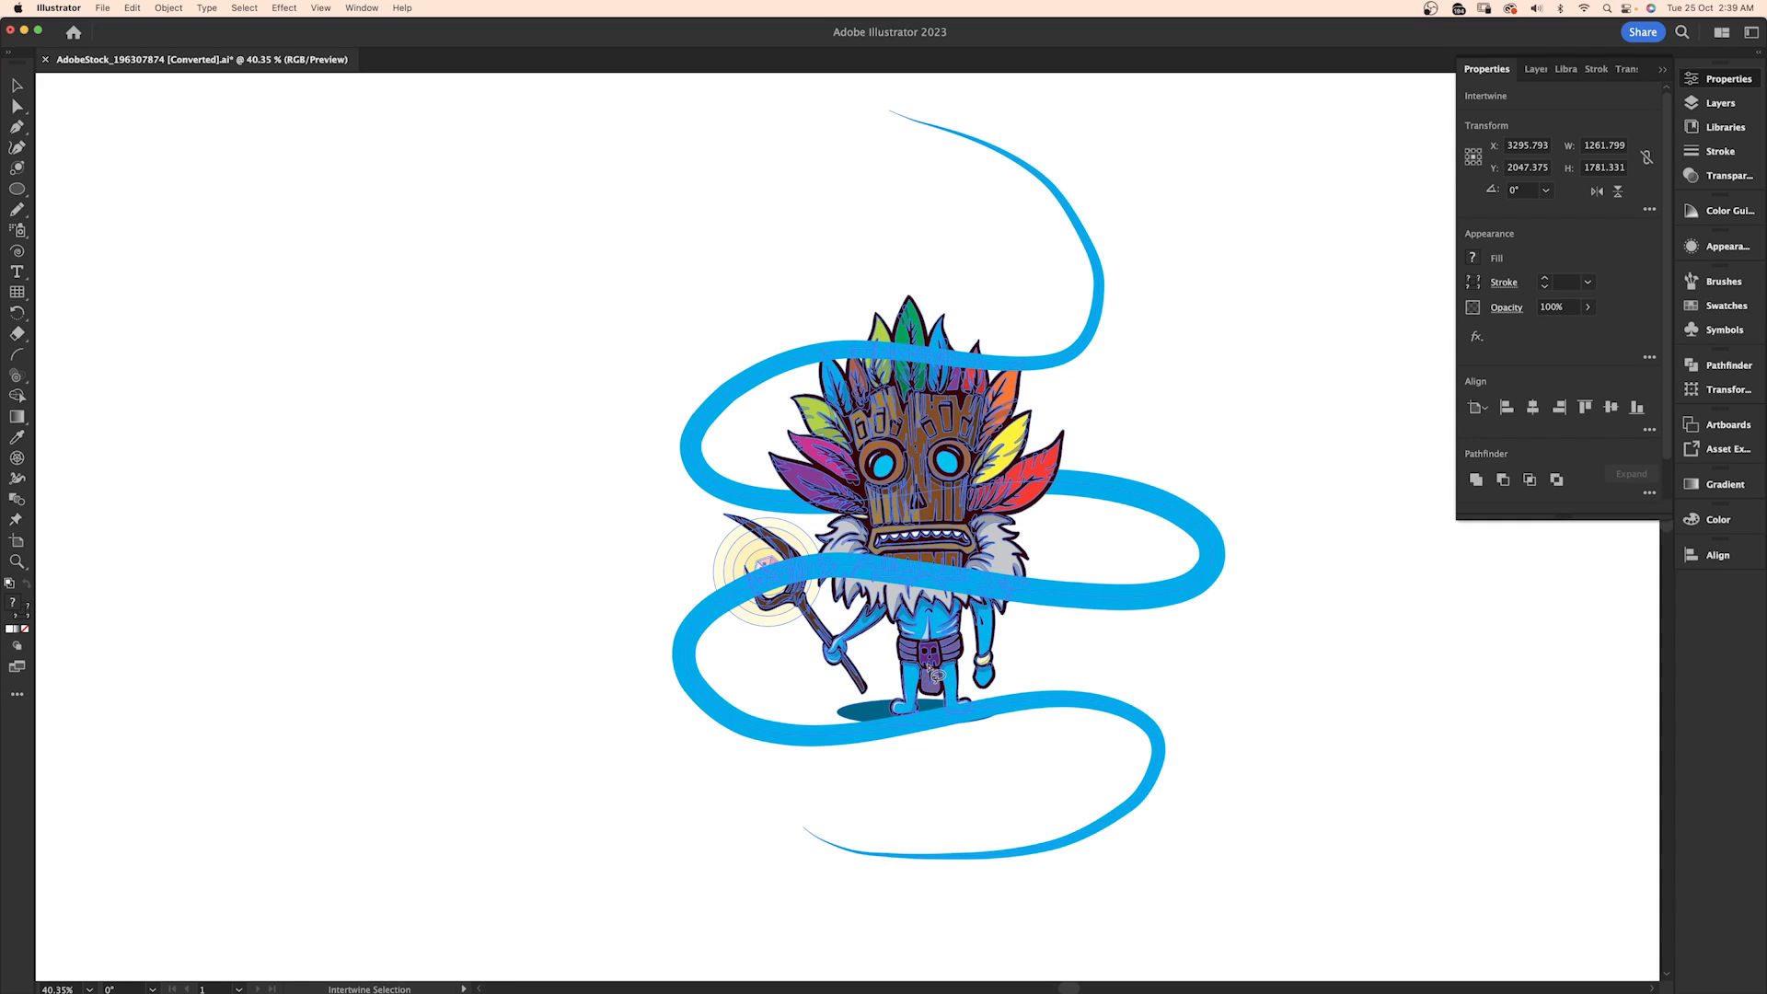
pyautogui.press('v')
pyautogui.click(571, 552)
pyautogui.moveTo(624, 603); pyautogui.dragTo(509, 626)
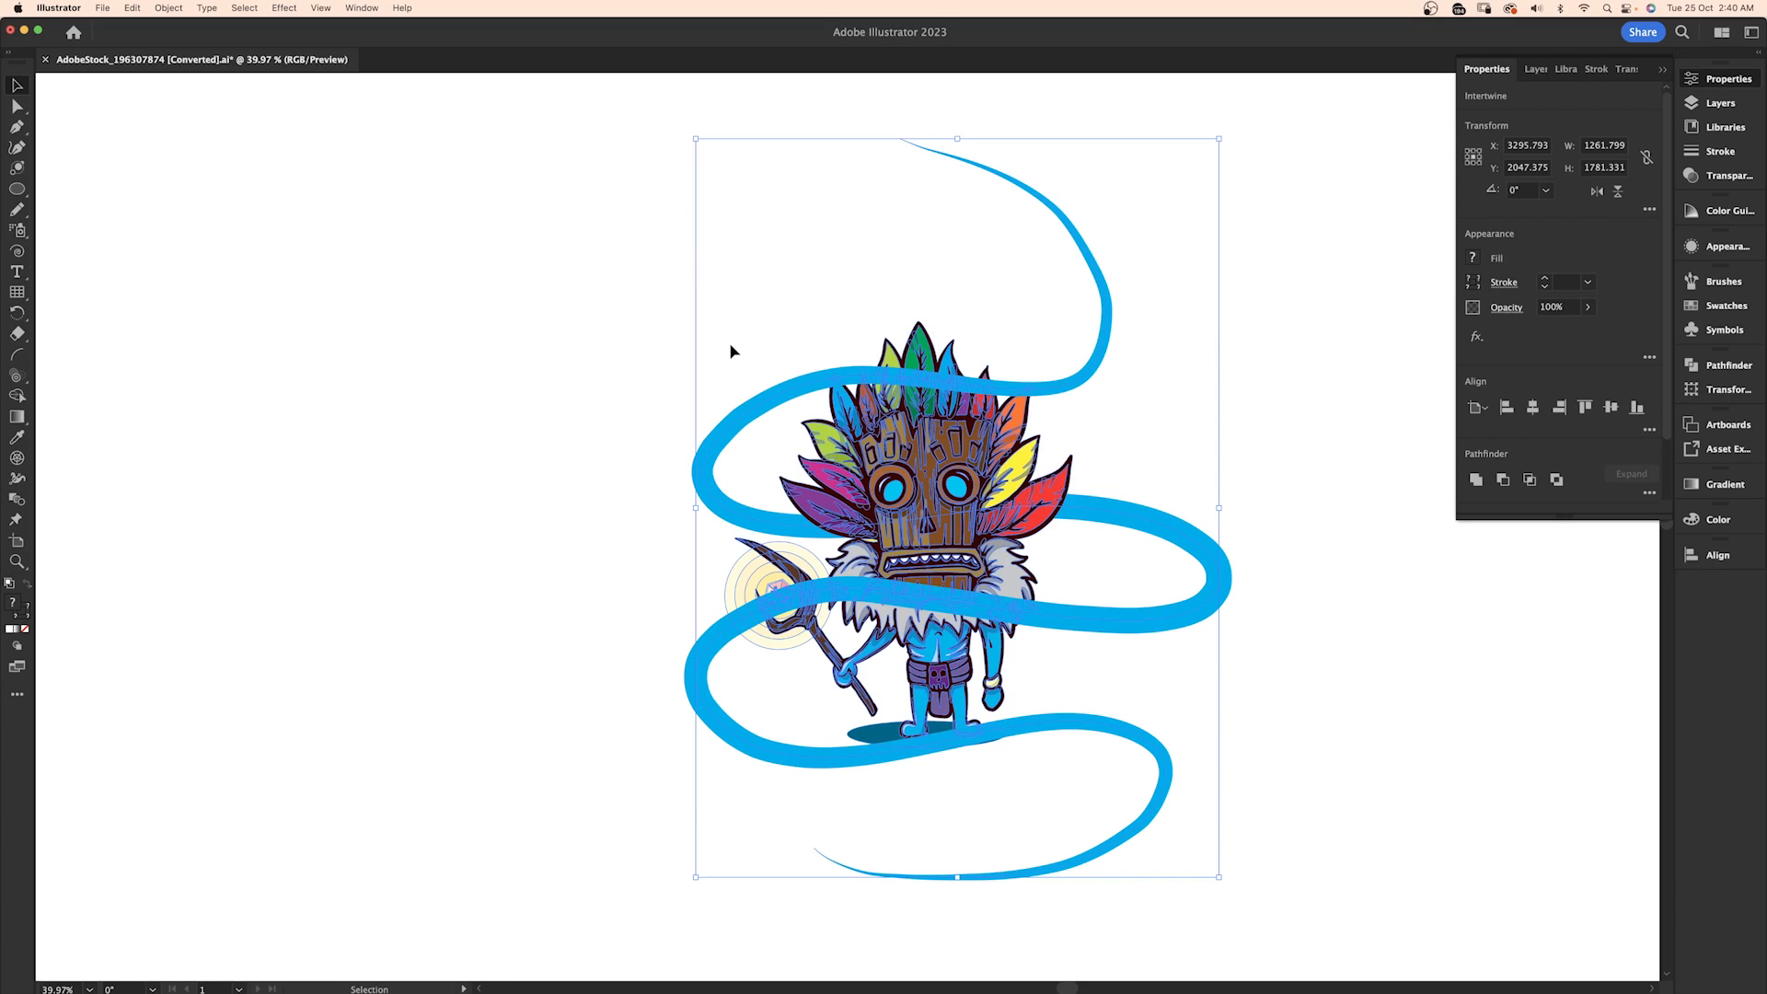
# Reopen the Intertwine for editing and try to send the band across the chest and staff behind the character
pyautogui.click(176, 11)
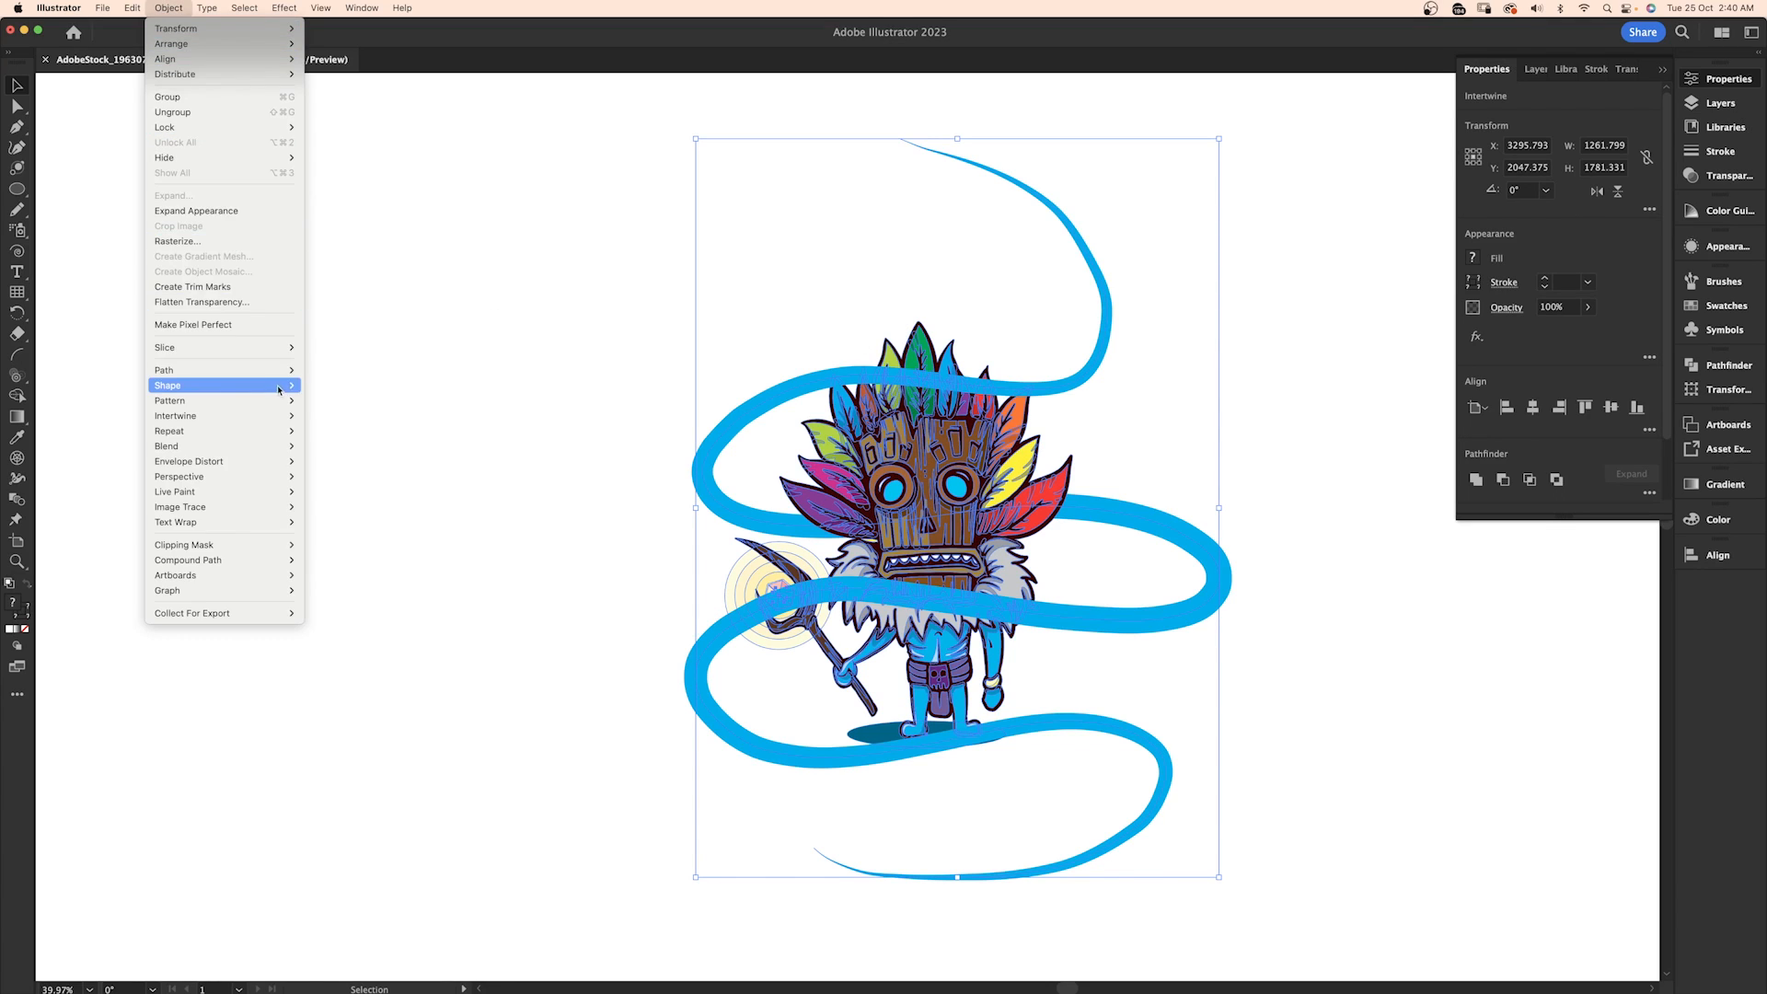
pyautogui.moveTo(255, 429)
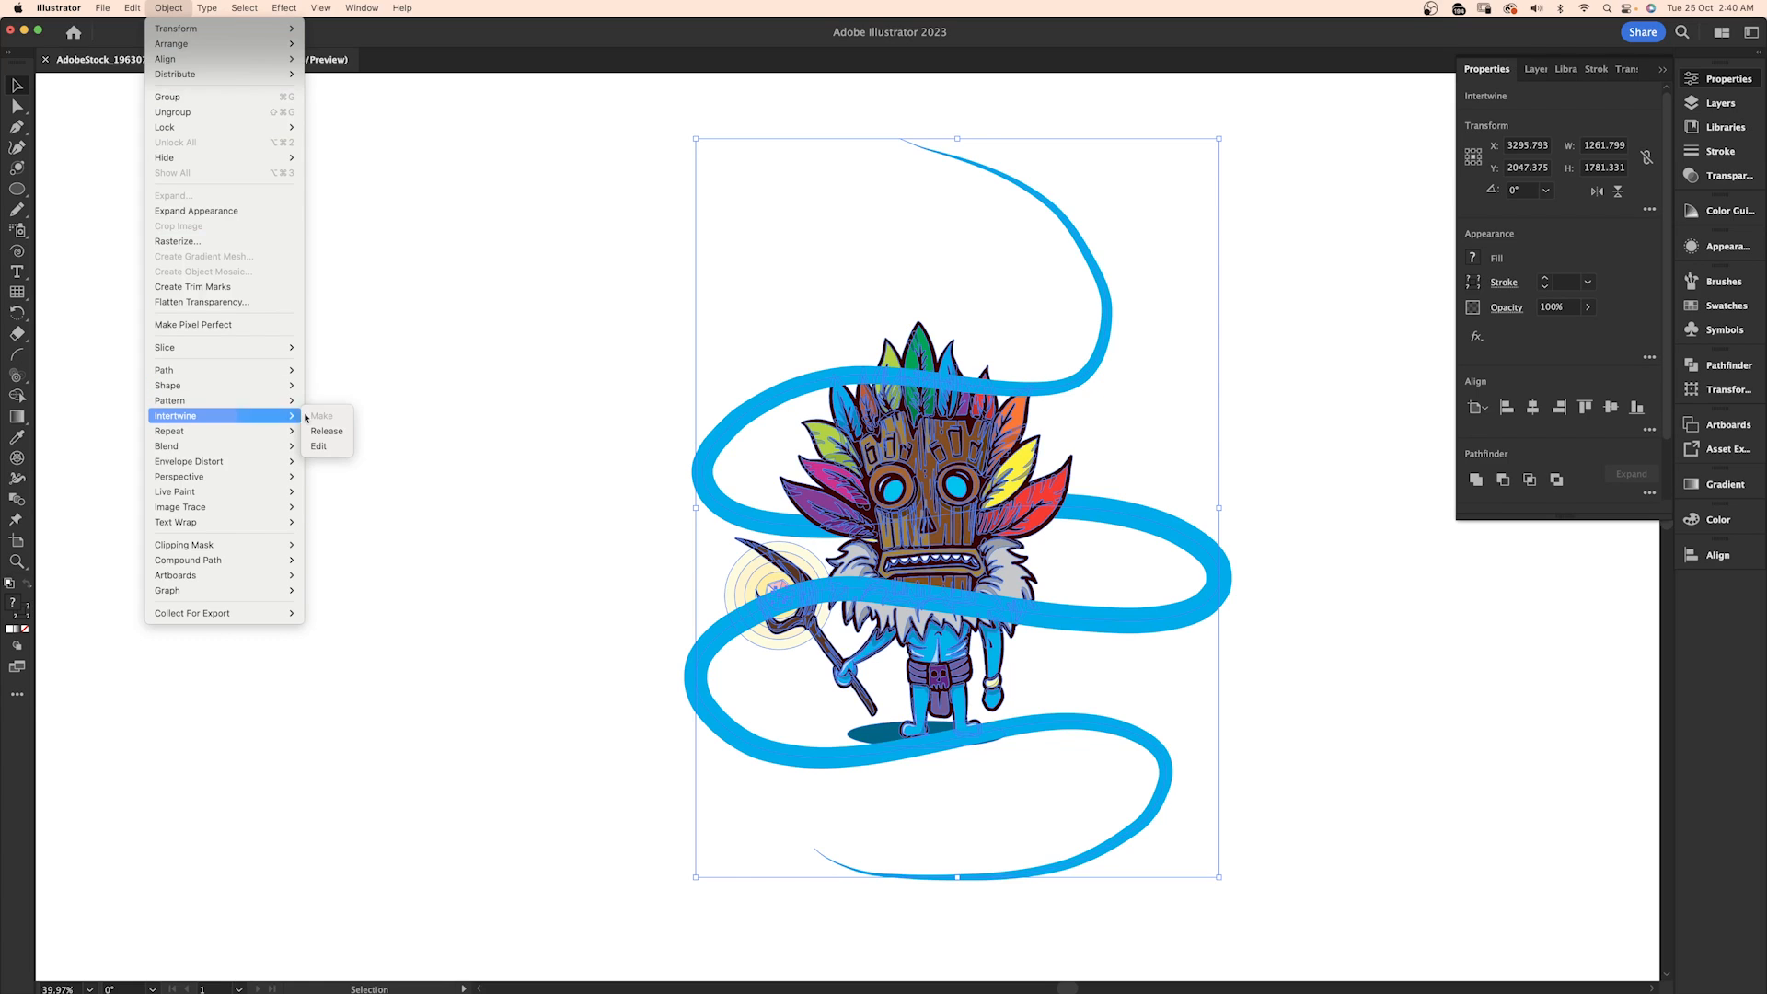
pyautogui.click(331, 446)
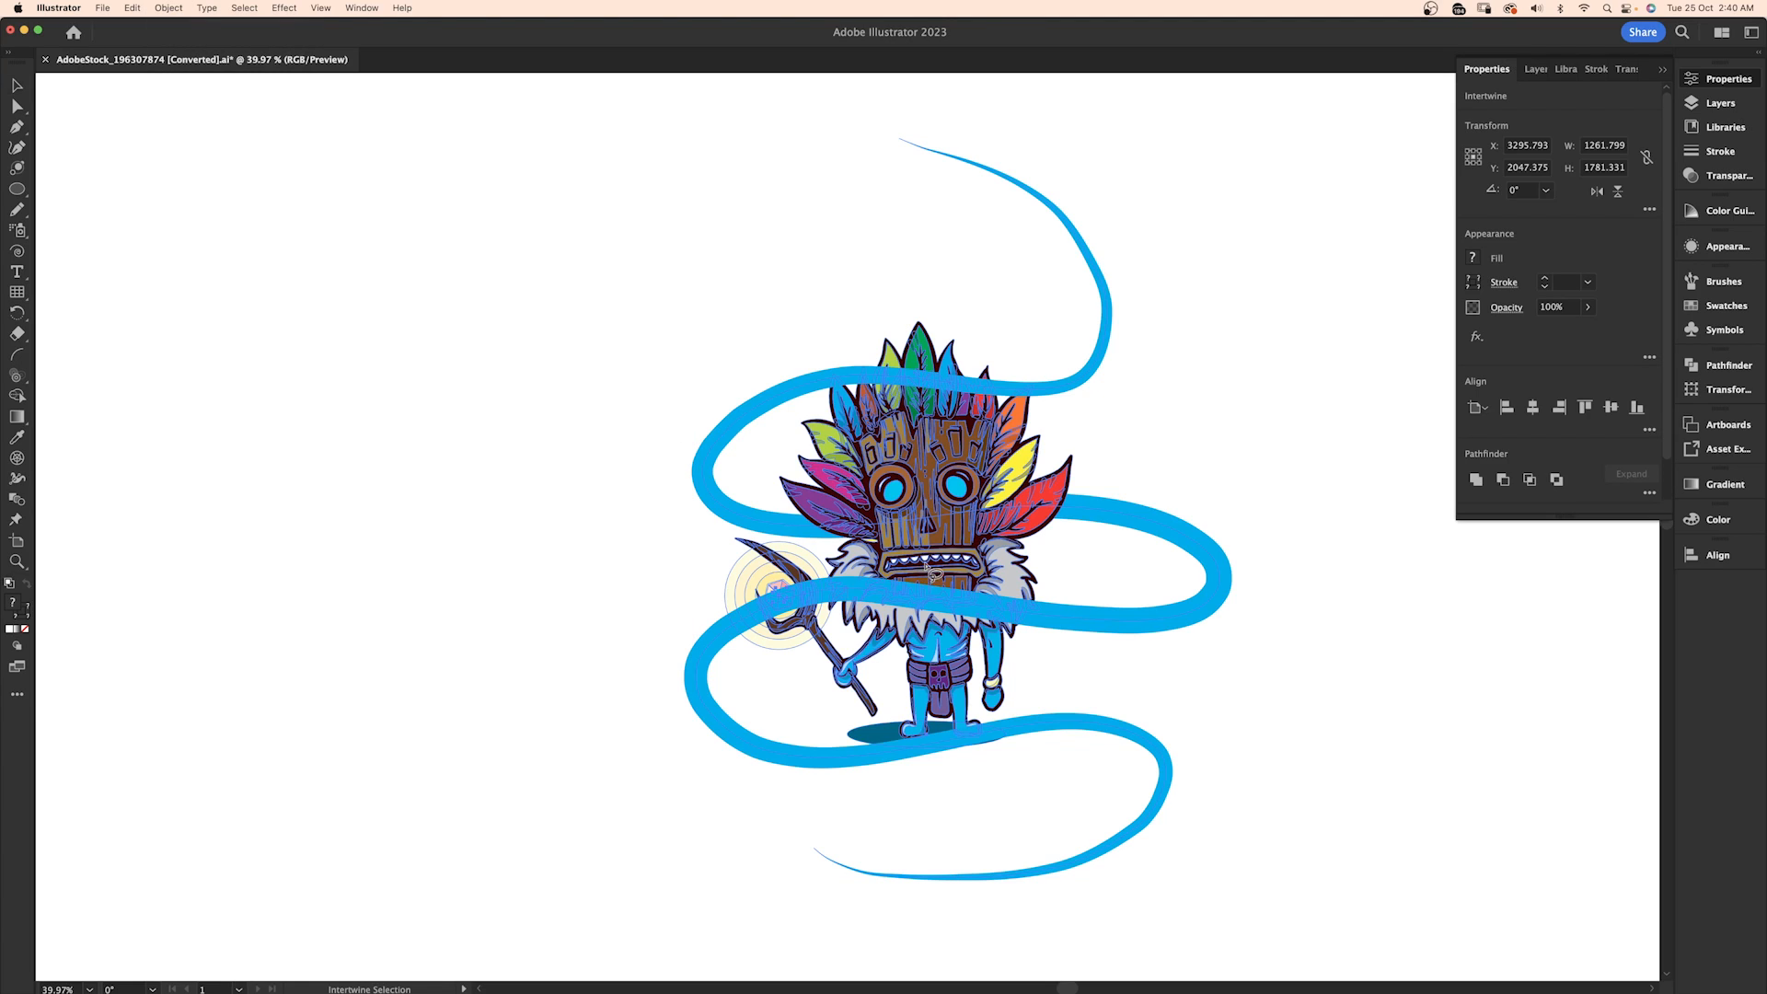
pyautogui.moveTo(1070, 613)
pyautogui.mouseDown()
pyautogui.moveTo(1000, 687)
pyautogui.moveTo(876, 678)
pyautogui.moveTo(790, 606)
pyautogui.moveTo(843, 571)
pyautogui.moveTo(1034, 586)
pyautogui.moveTo(968, 566)
pyautogui.moveTo(1048, 591)
pyautogui.moveTo(958, 672)
pyautogui.moveTo(787, 629)
pyautogui.moveTo(831, 565)
pyautogui.moveTo(1035, 572)
pyautogui.moveTo(1033, 626)
pyautogui.mouseUp()
pyautogui.moveTo(920, 607)
pyautogui.mouseDown()
pyautogui.moveTo(768, 642)
pyautogui.moveTo(751, 573)
pyautogui.moveTo(837, 562)
pyautogui.moveTo(847, 637)
pyautogui.mouseUp()
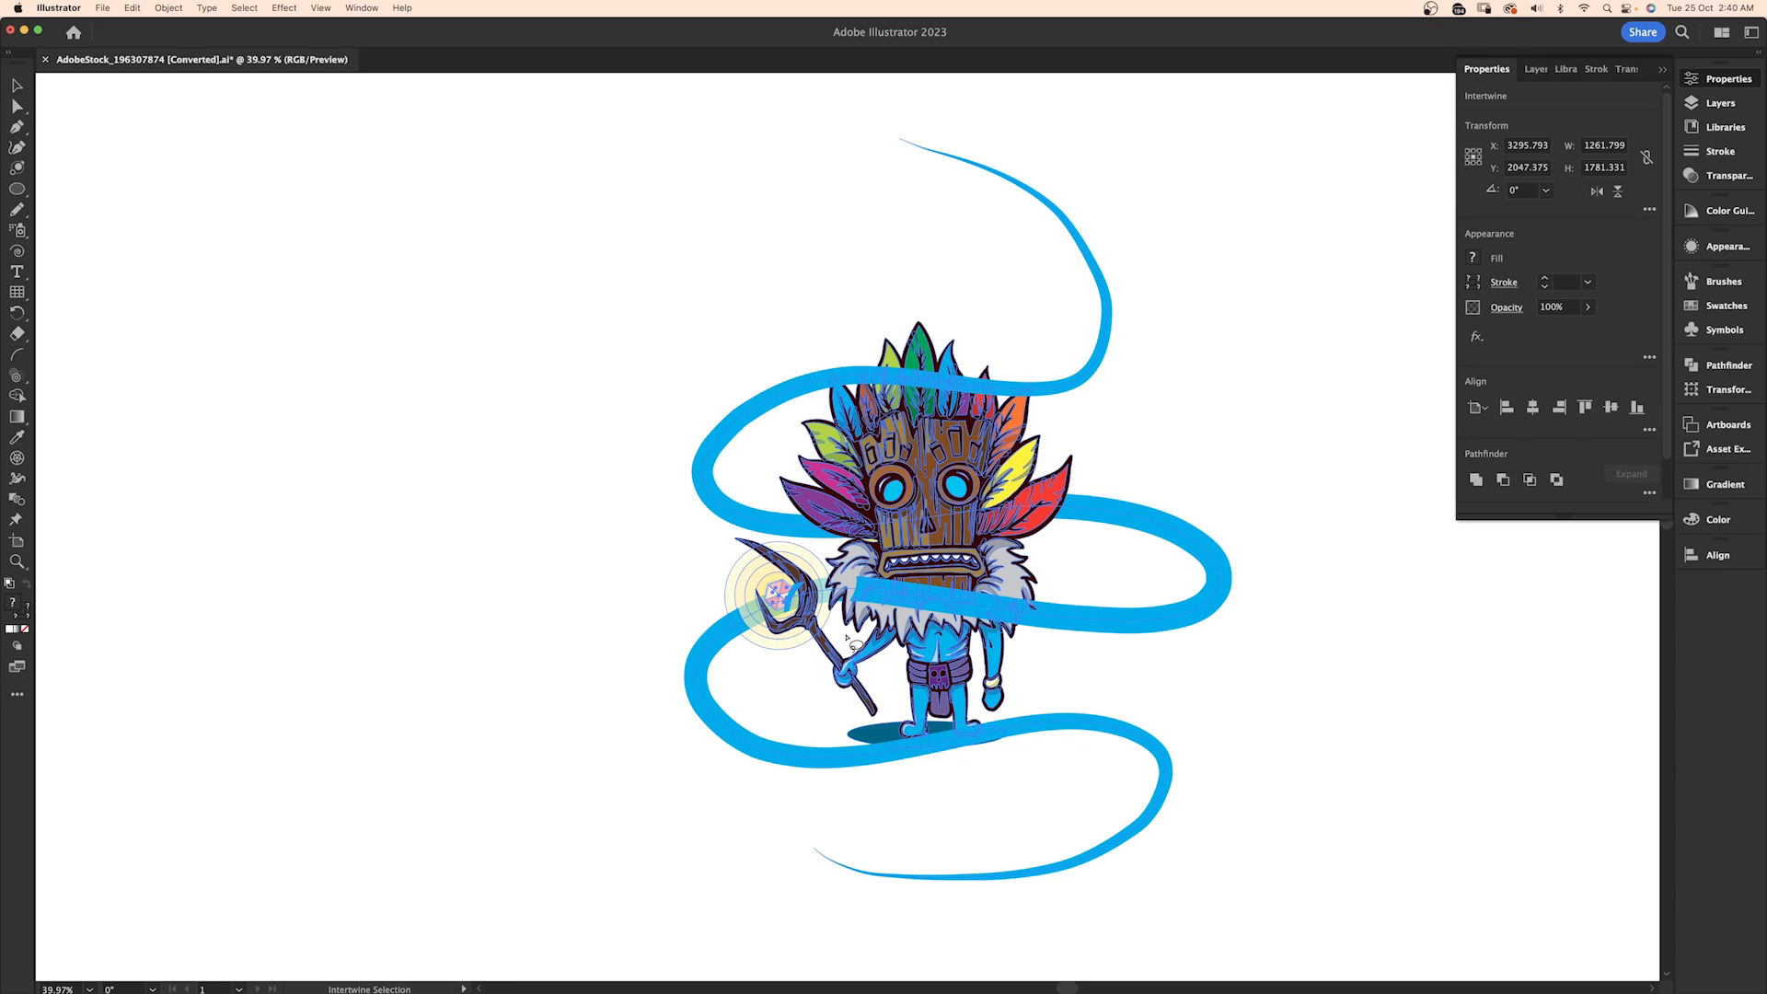
pyautogui.press('v')
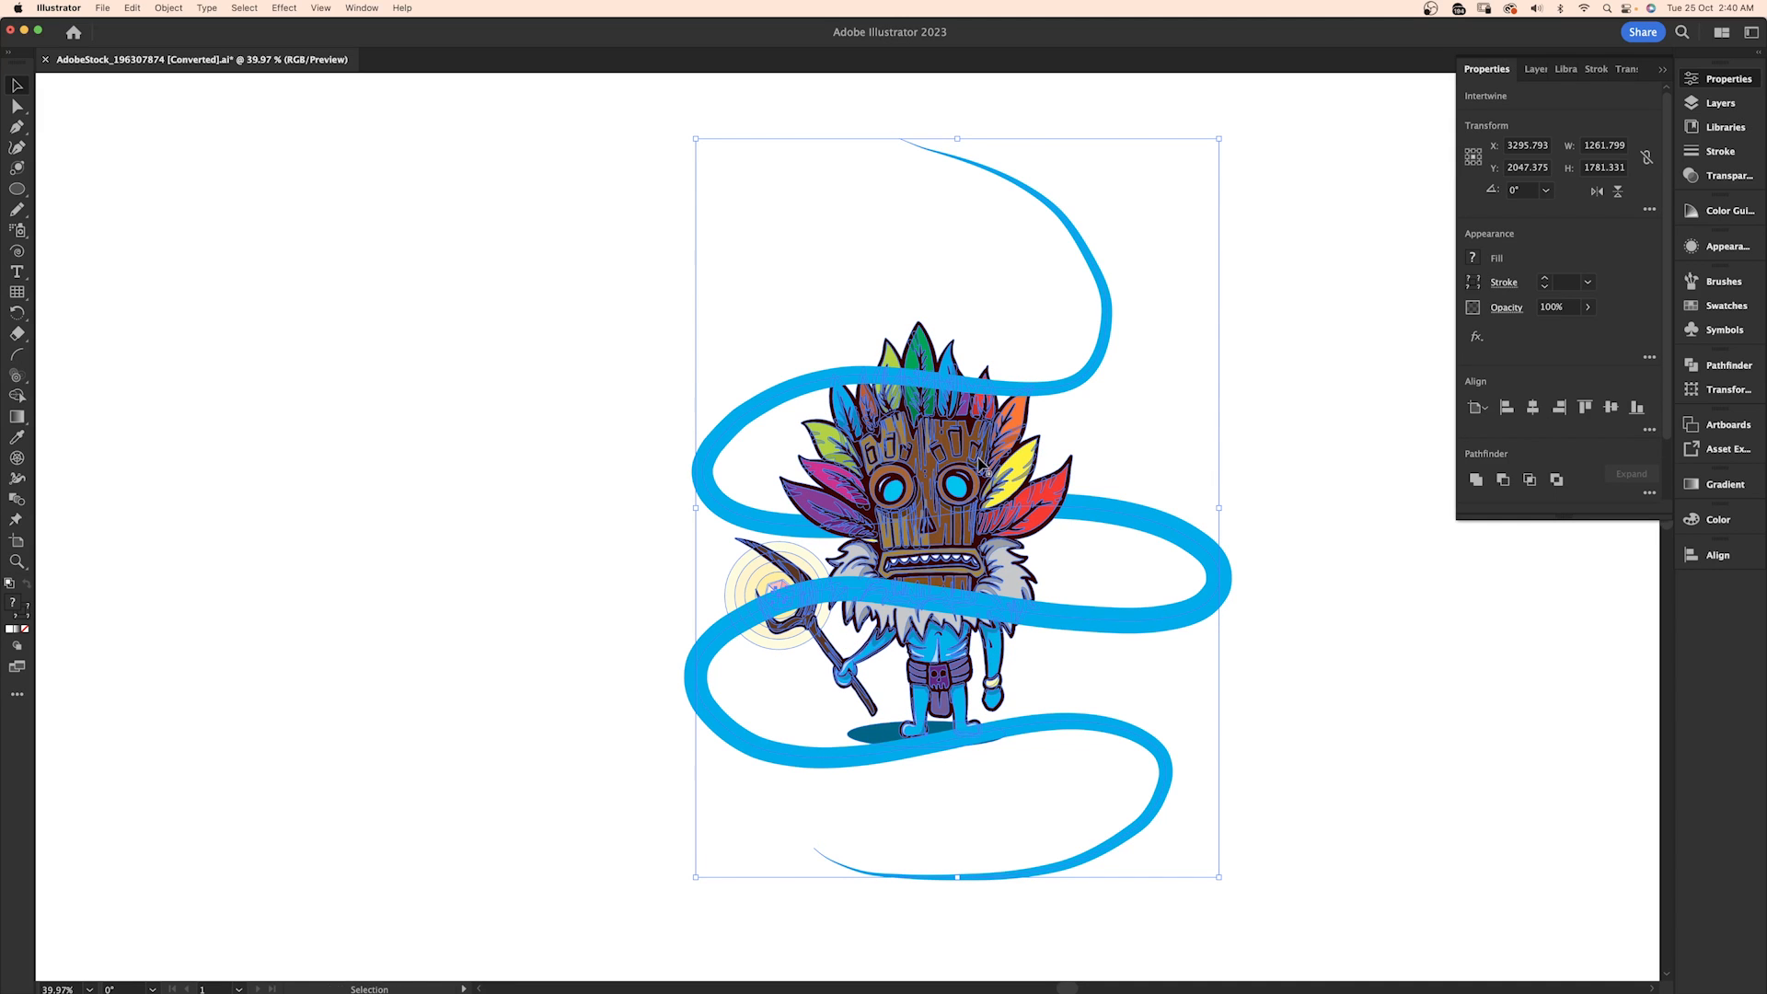
pyautogui.click(562, 514)
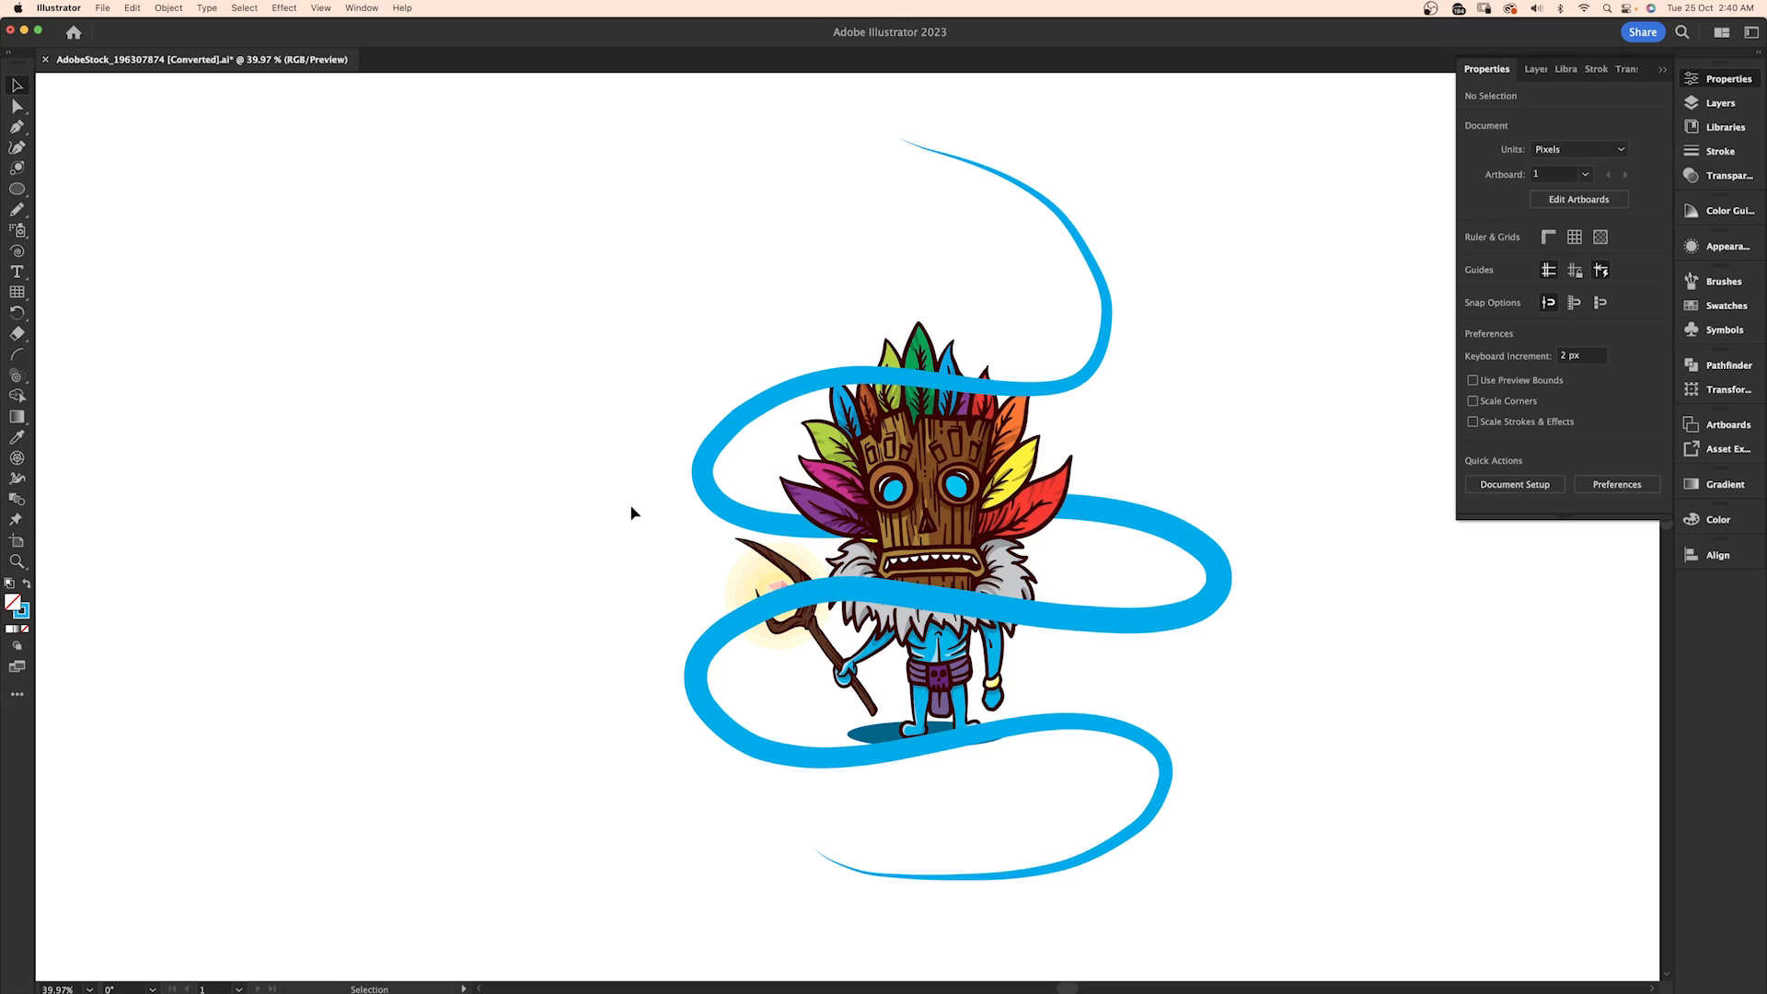
# Move the intertwined artwork to about X 2940, Y 2072 px and release its Intertwine
pyautogui.moveTo(897, 628); pyautogui.dragTo(768, 587)
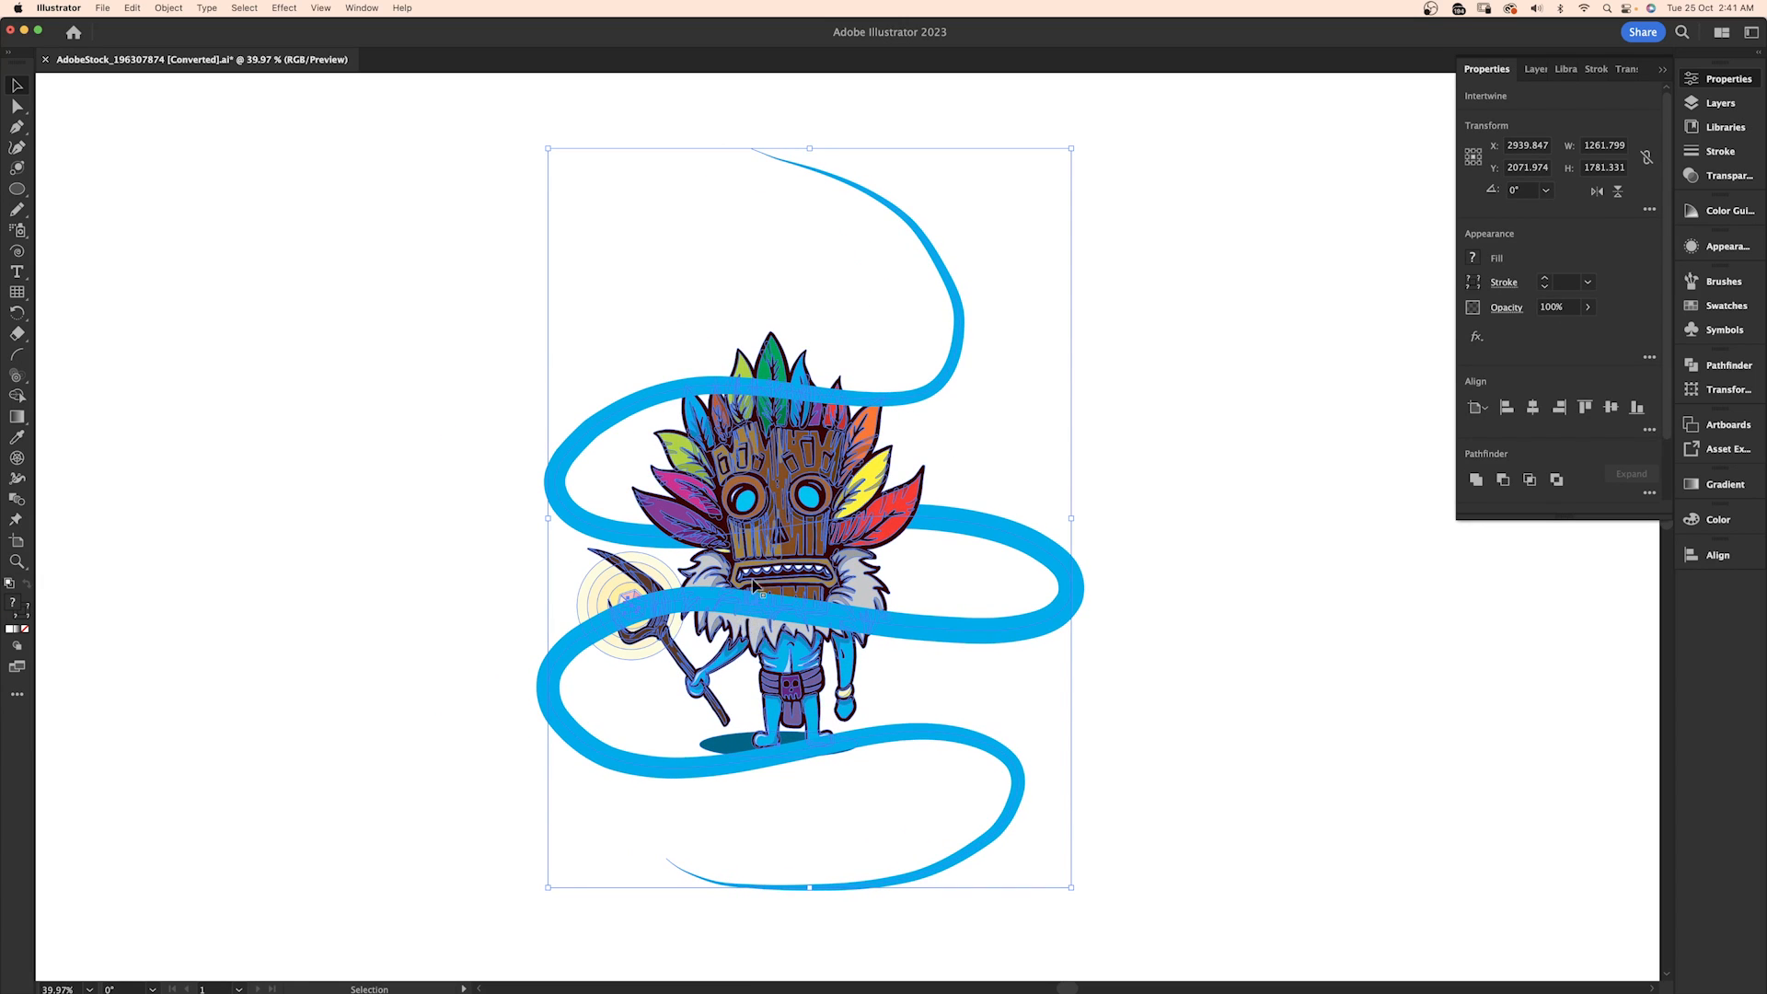
pyautogui.click(169, 7)
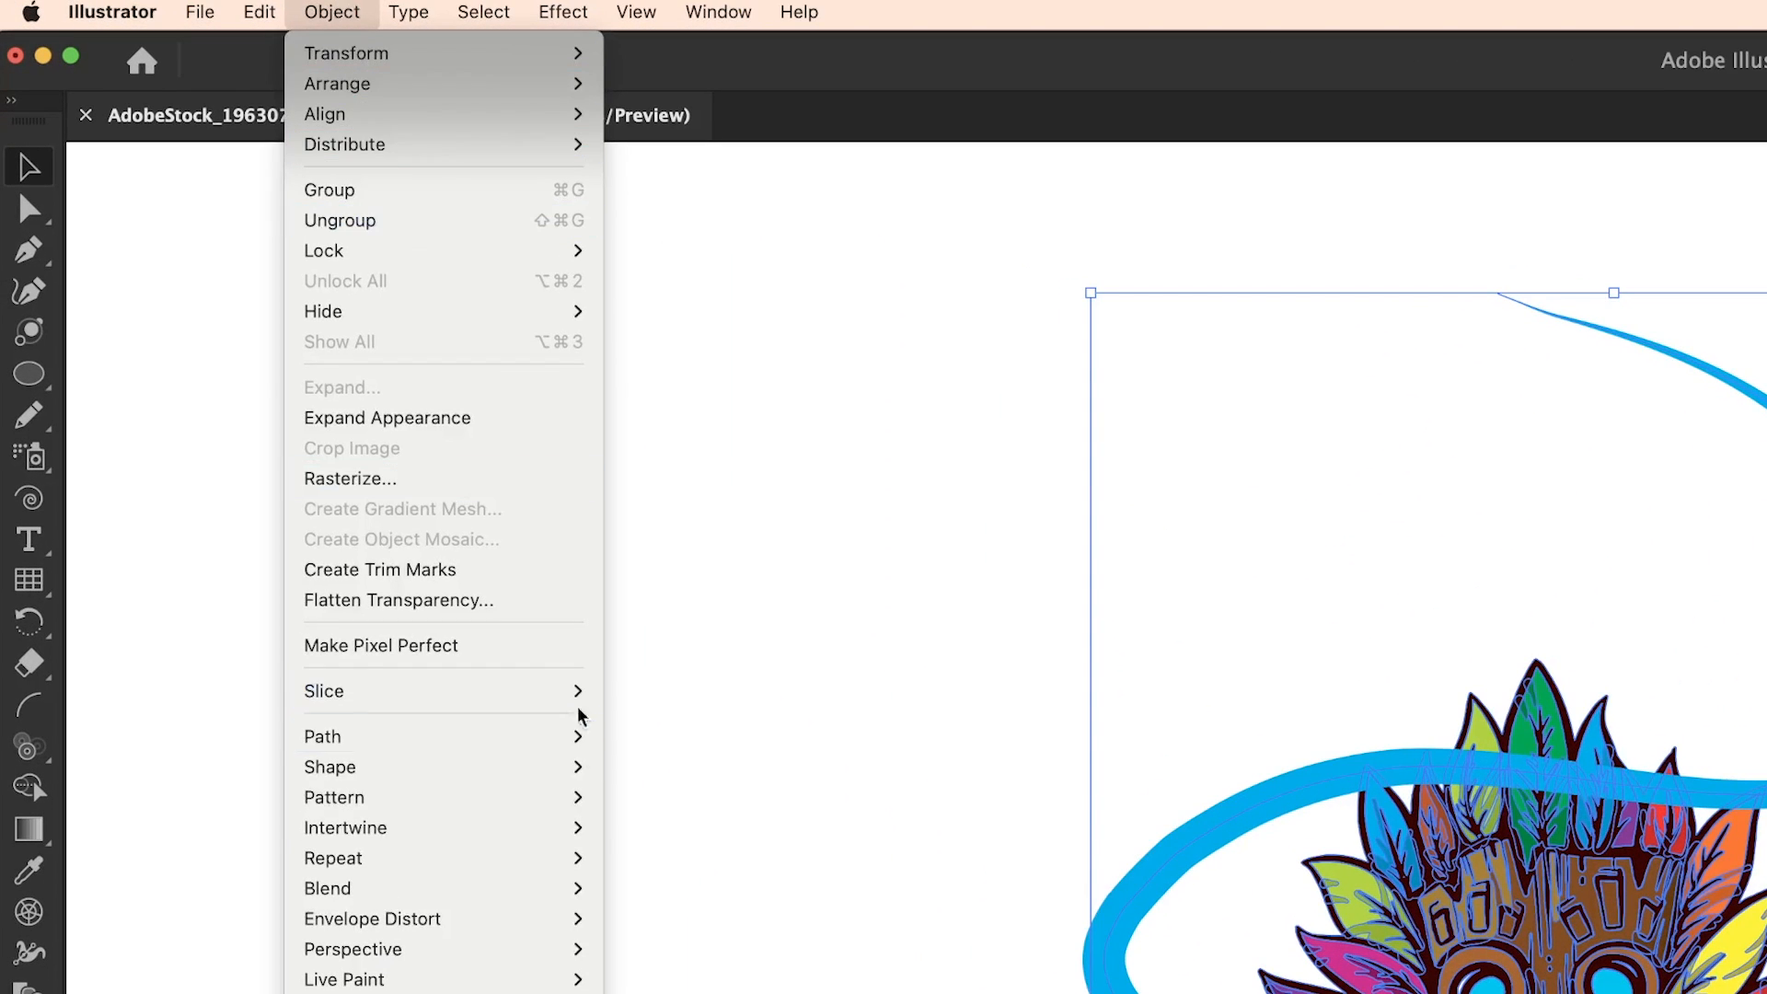
pyautogui.moveTo(602, 824)
pyautogui.click(644, 851)
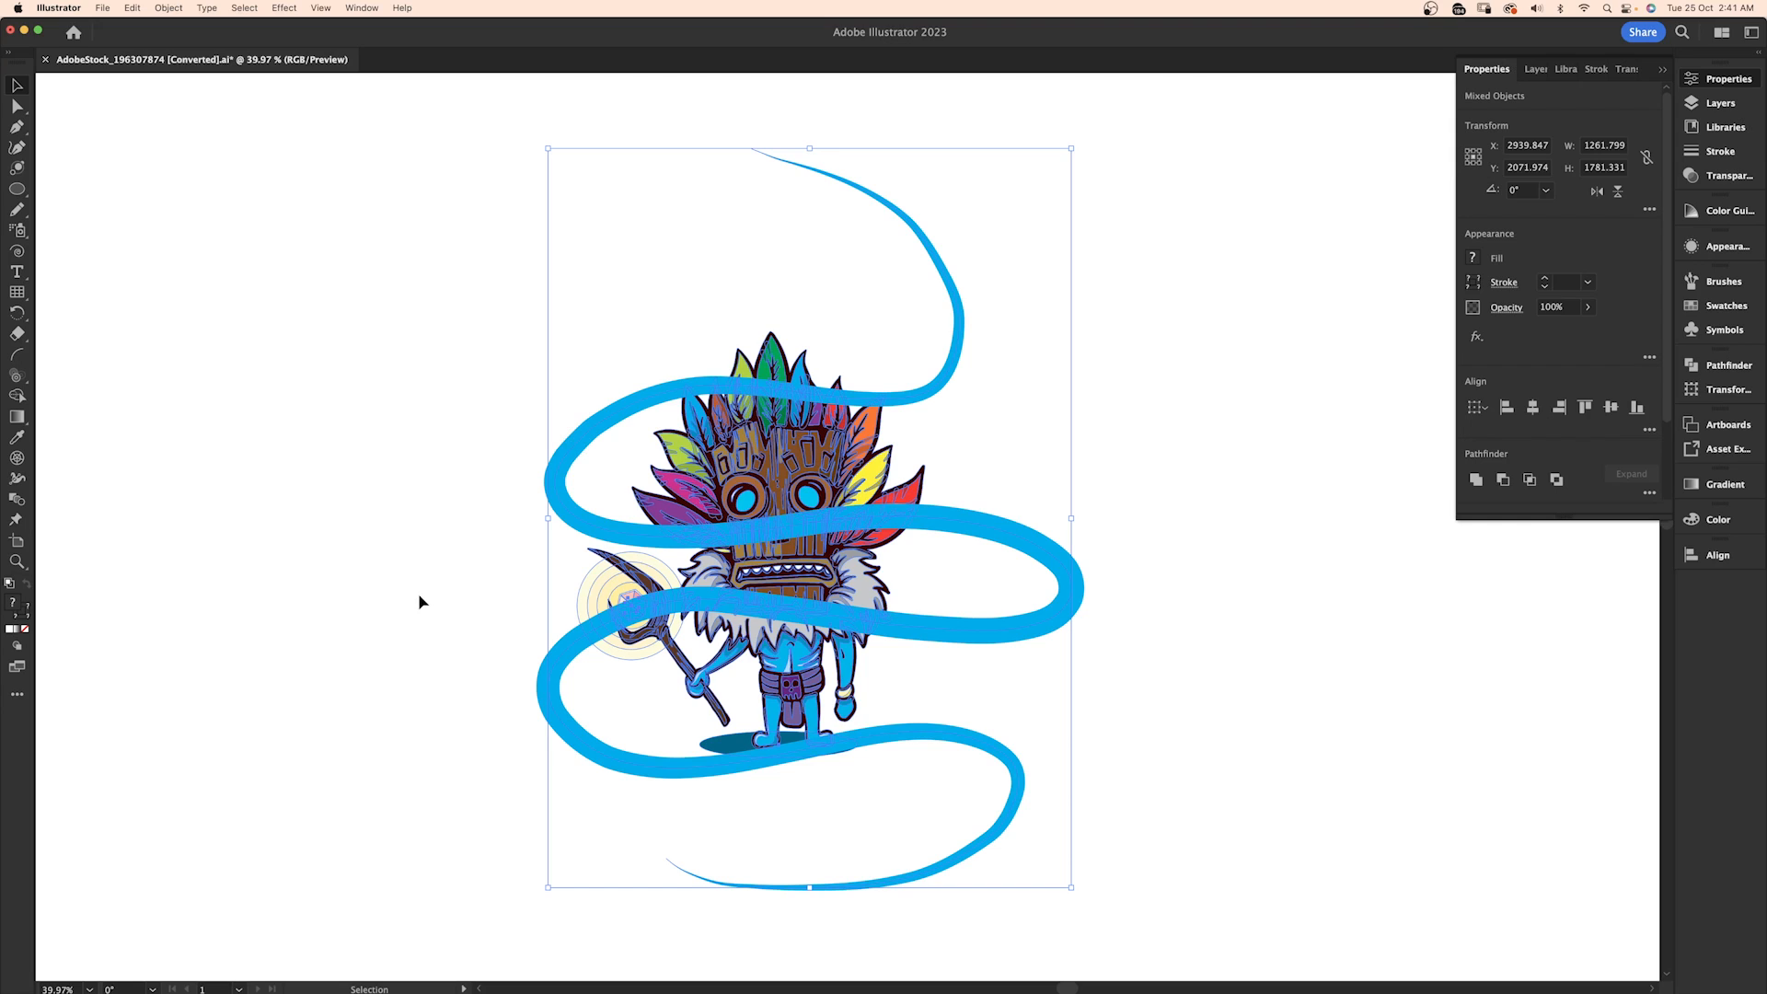
pyautogui.click(467, 563)
# Simplify the blue winding path to about 13 points and smooth its upper-left bend with Direct Selection
pyautogui.click(589, 511)
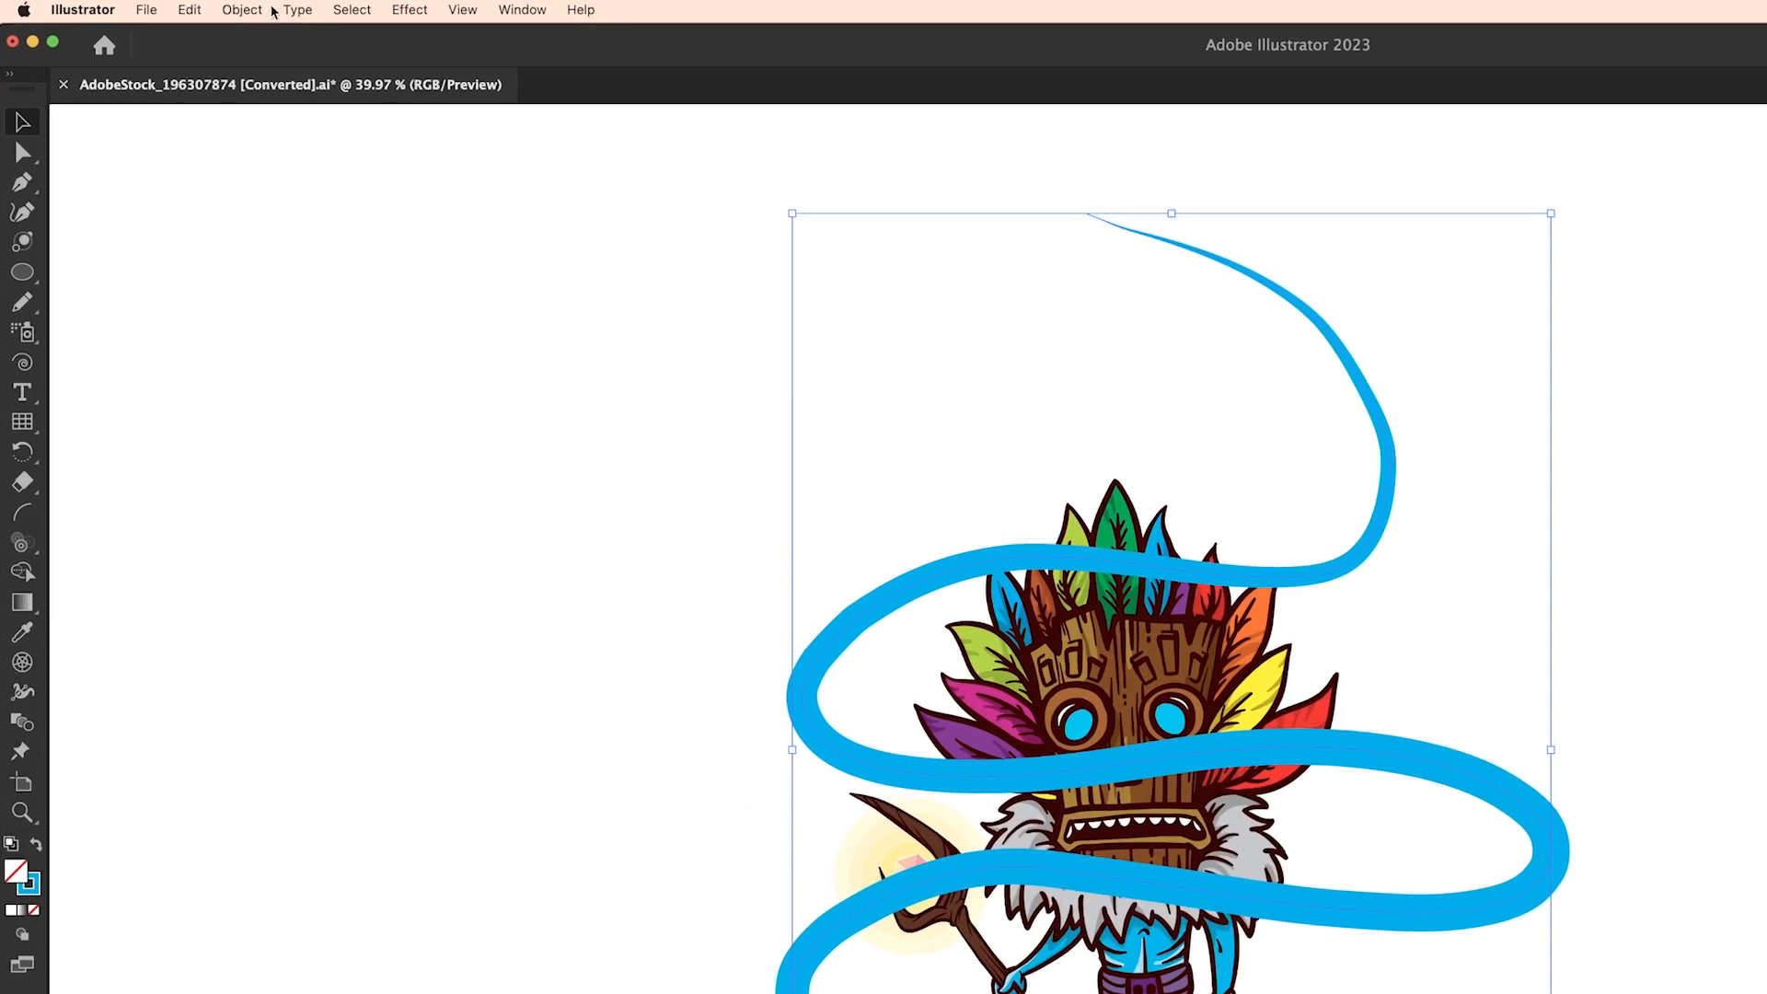
pyautogui.click(169, 8)
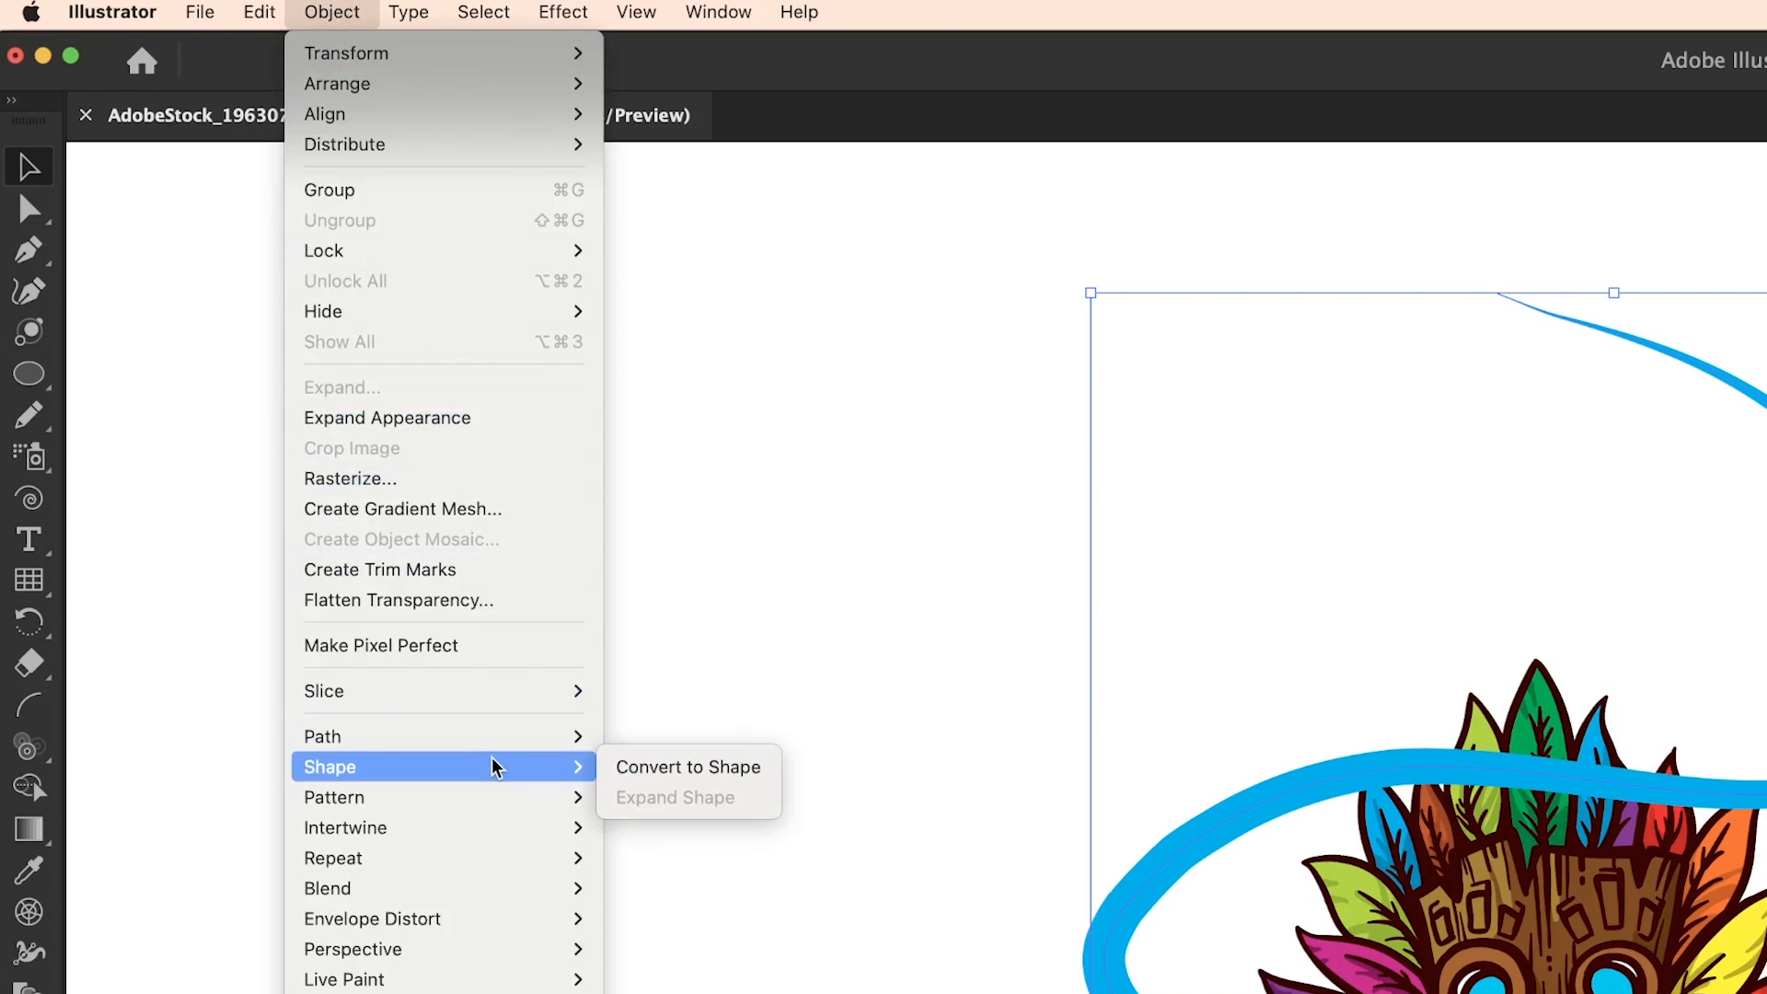
pyautogui.moveTo(497, 740)
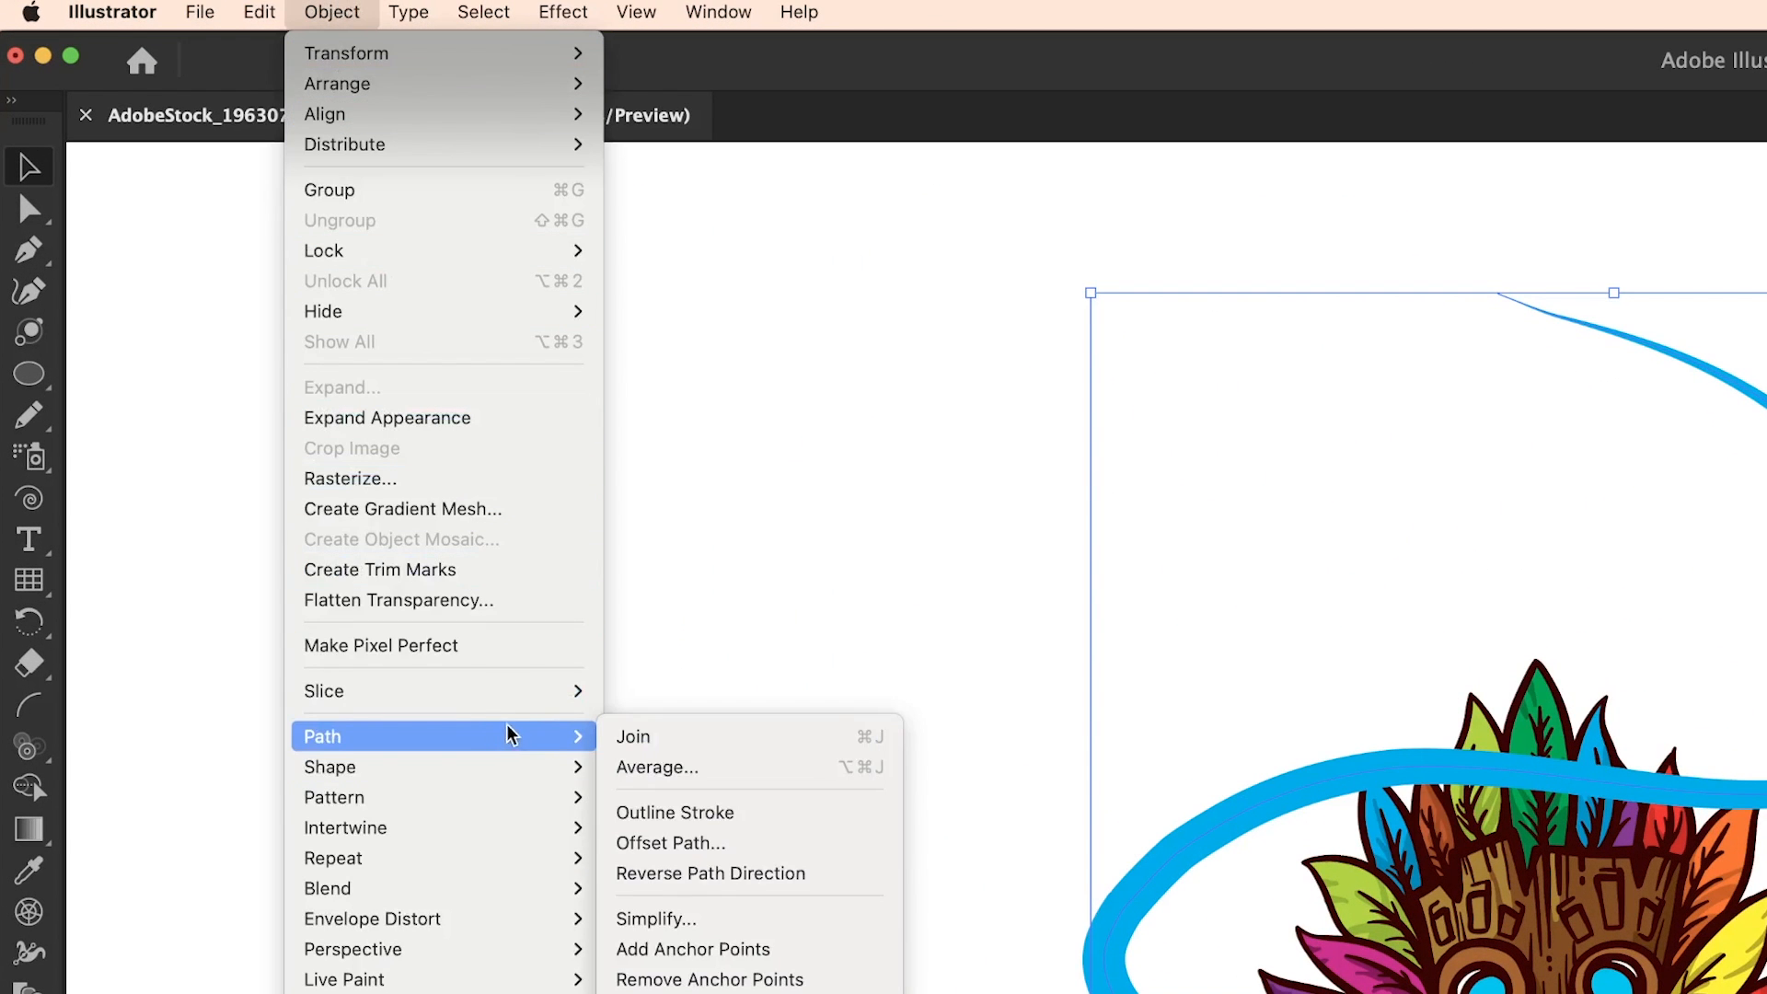
pyautogui.click(721, 921)
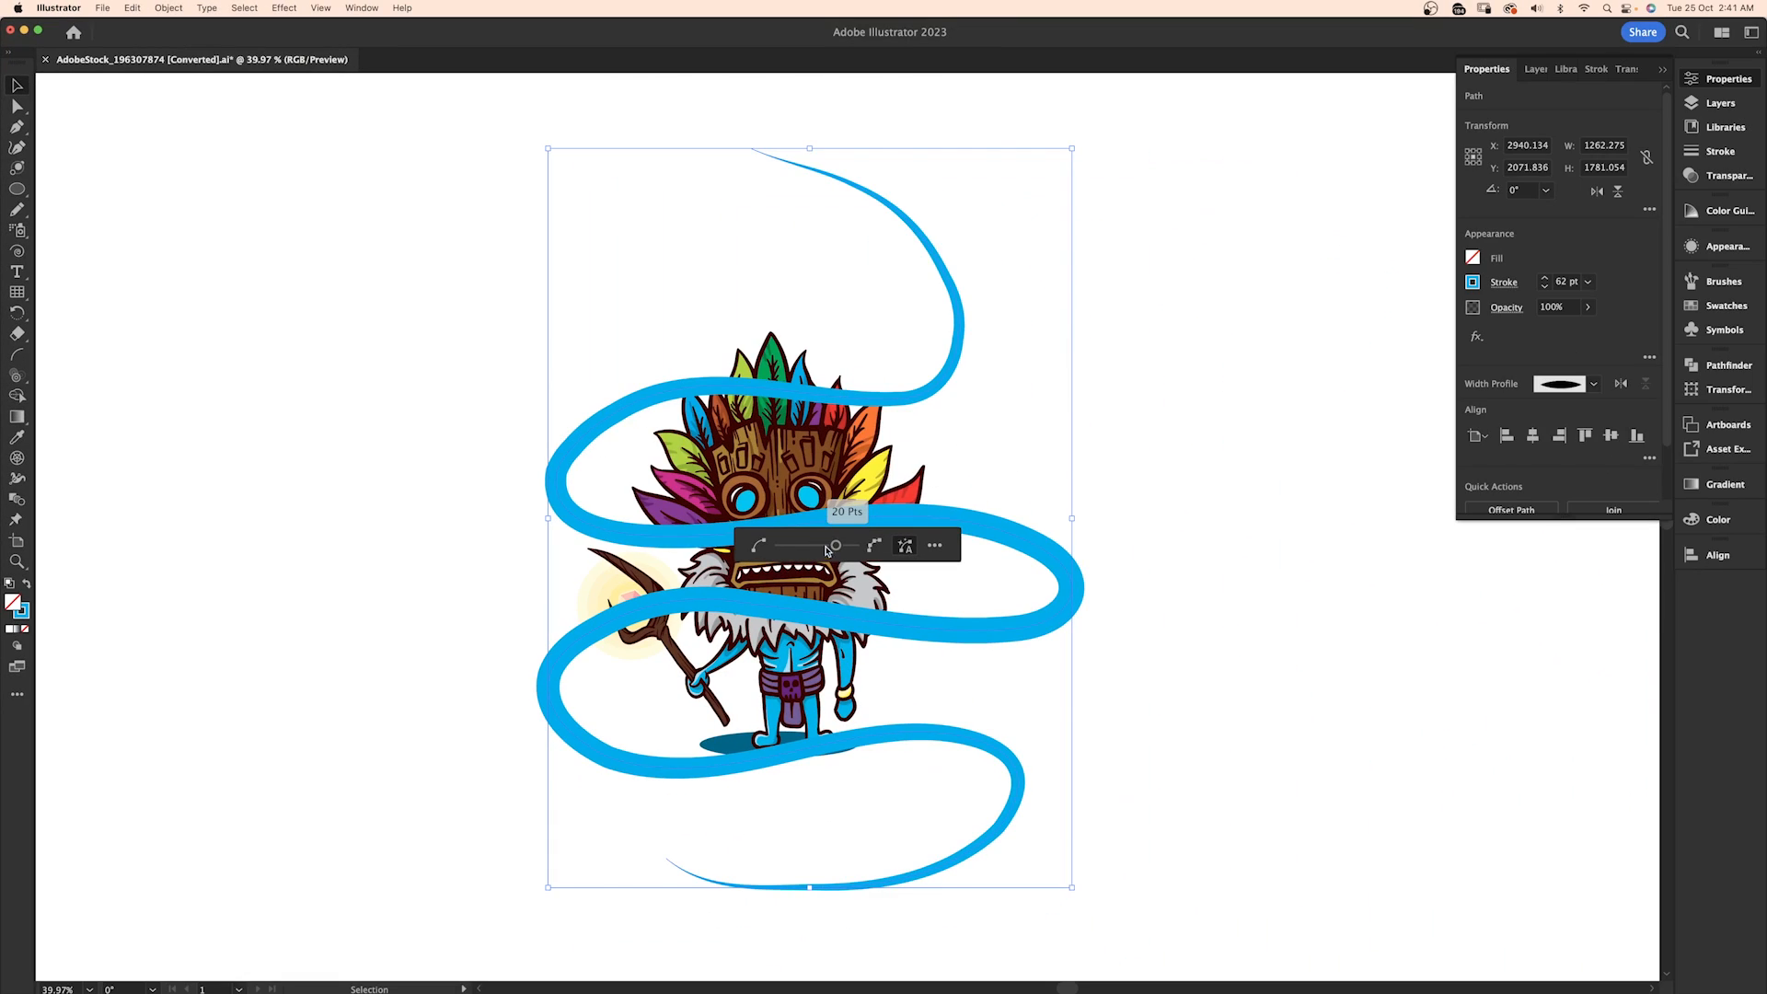
pyautogui.moveTo(839, 555); pyautogui.dragTo(804, 552)
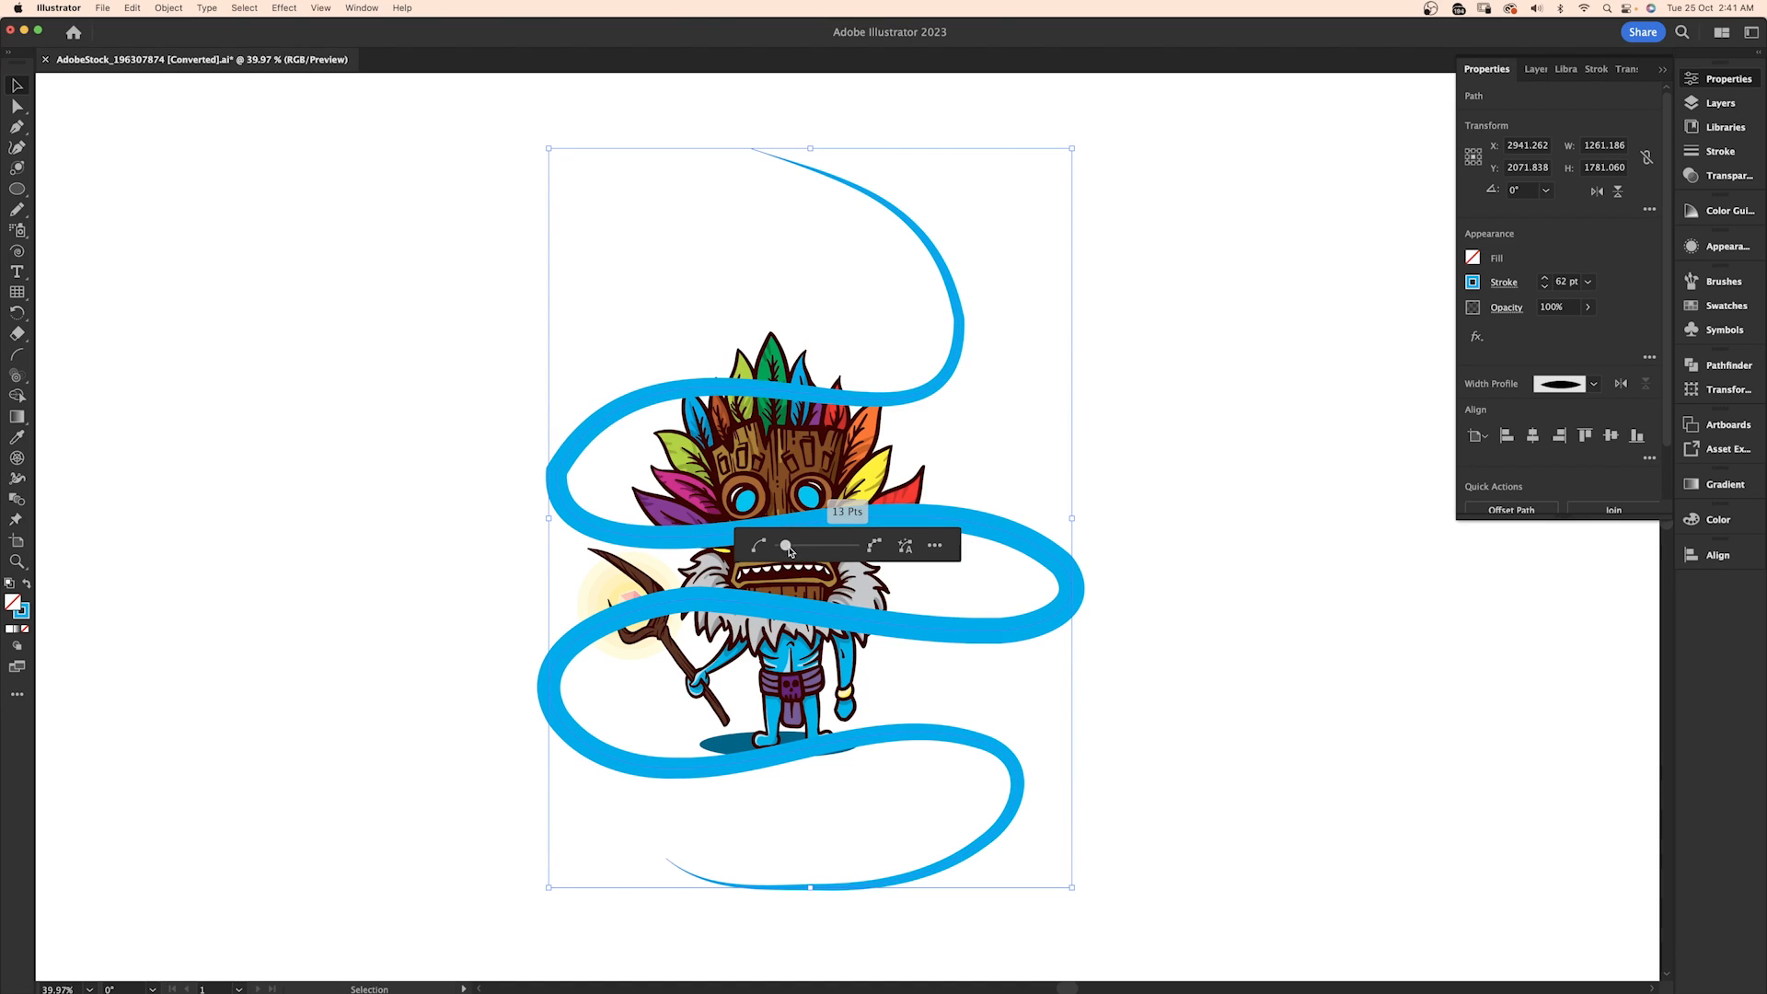
pyautogui.moveTo(773, 556); pyautogui.dragTo(785, 552)
pyautogui.click(471, 471)
pyautogui.click(554, 468)
pyautogui.press('a')
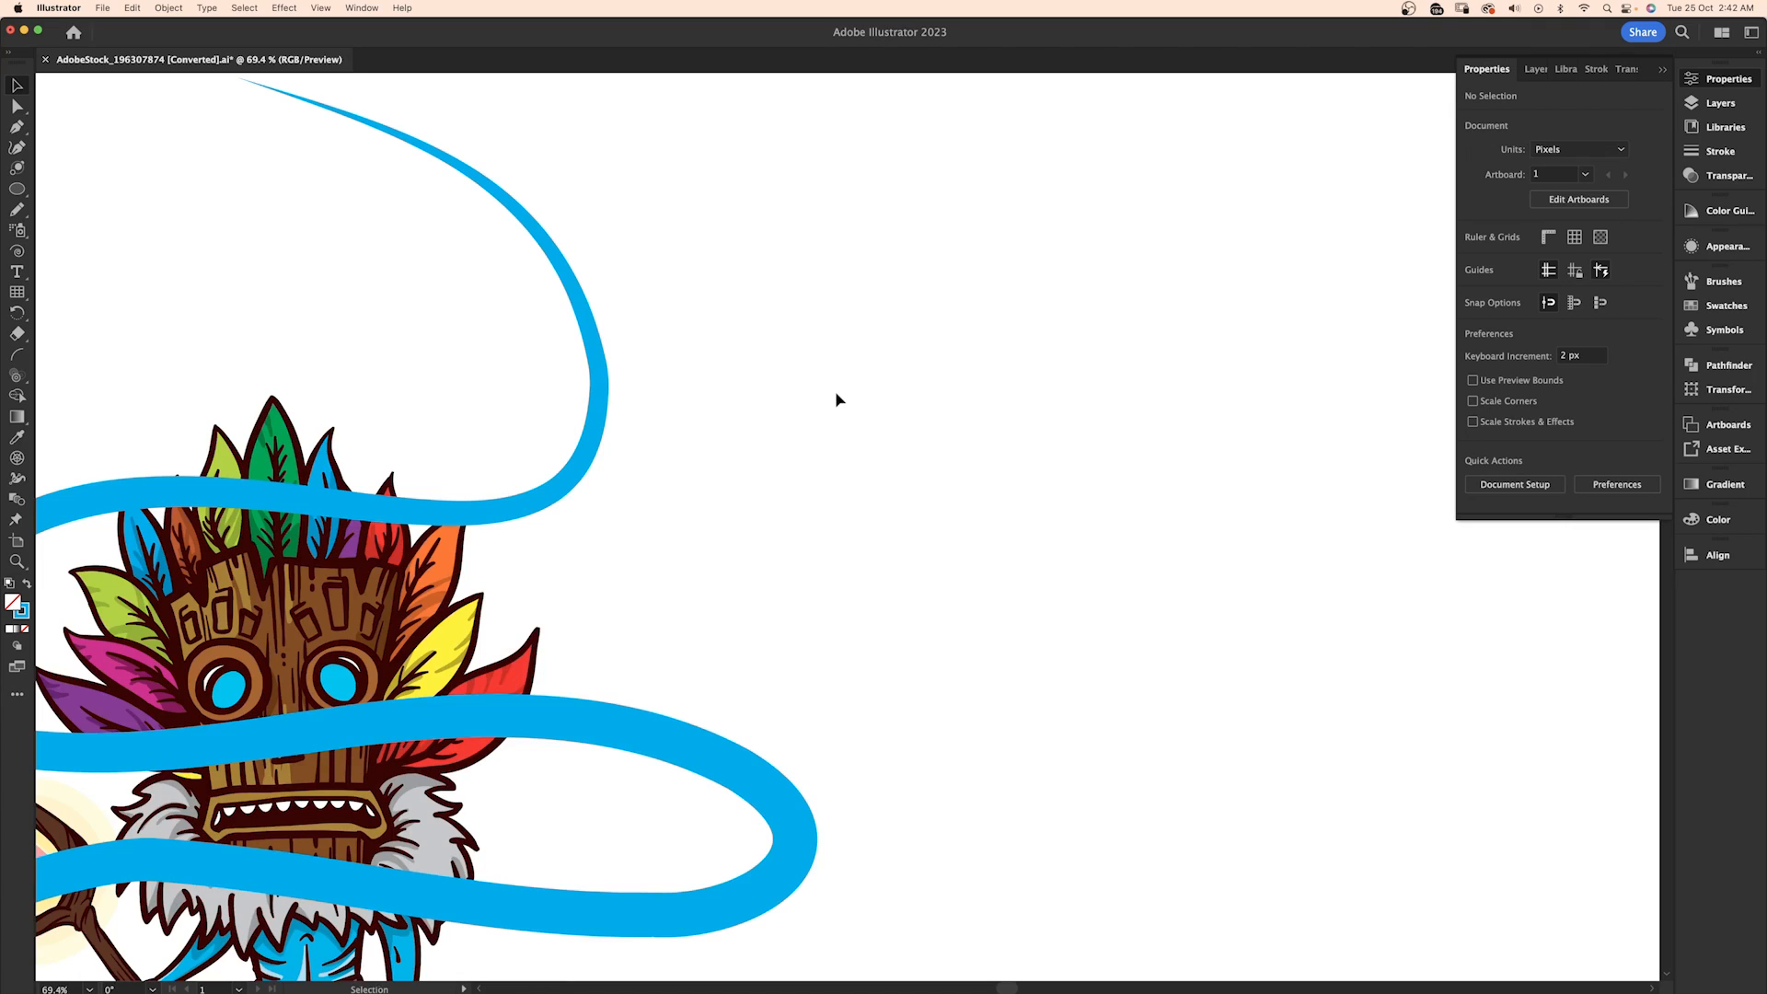
# Duplicate the character and its winding path to the right of the original, level with it
pyautogui.scroll(-5, 837, 395)
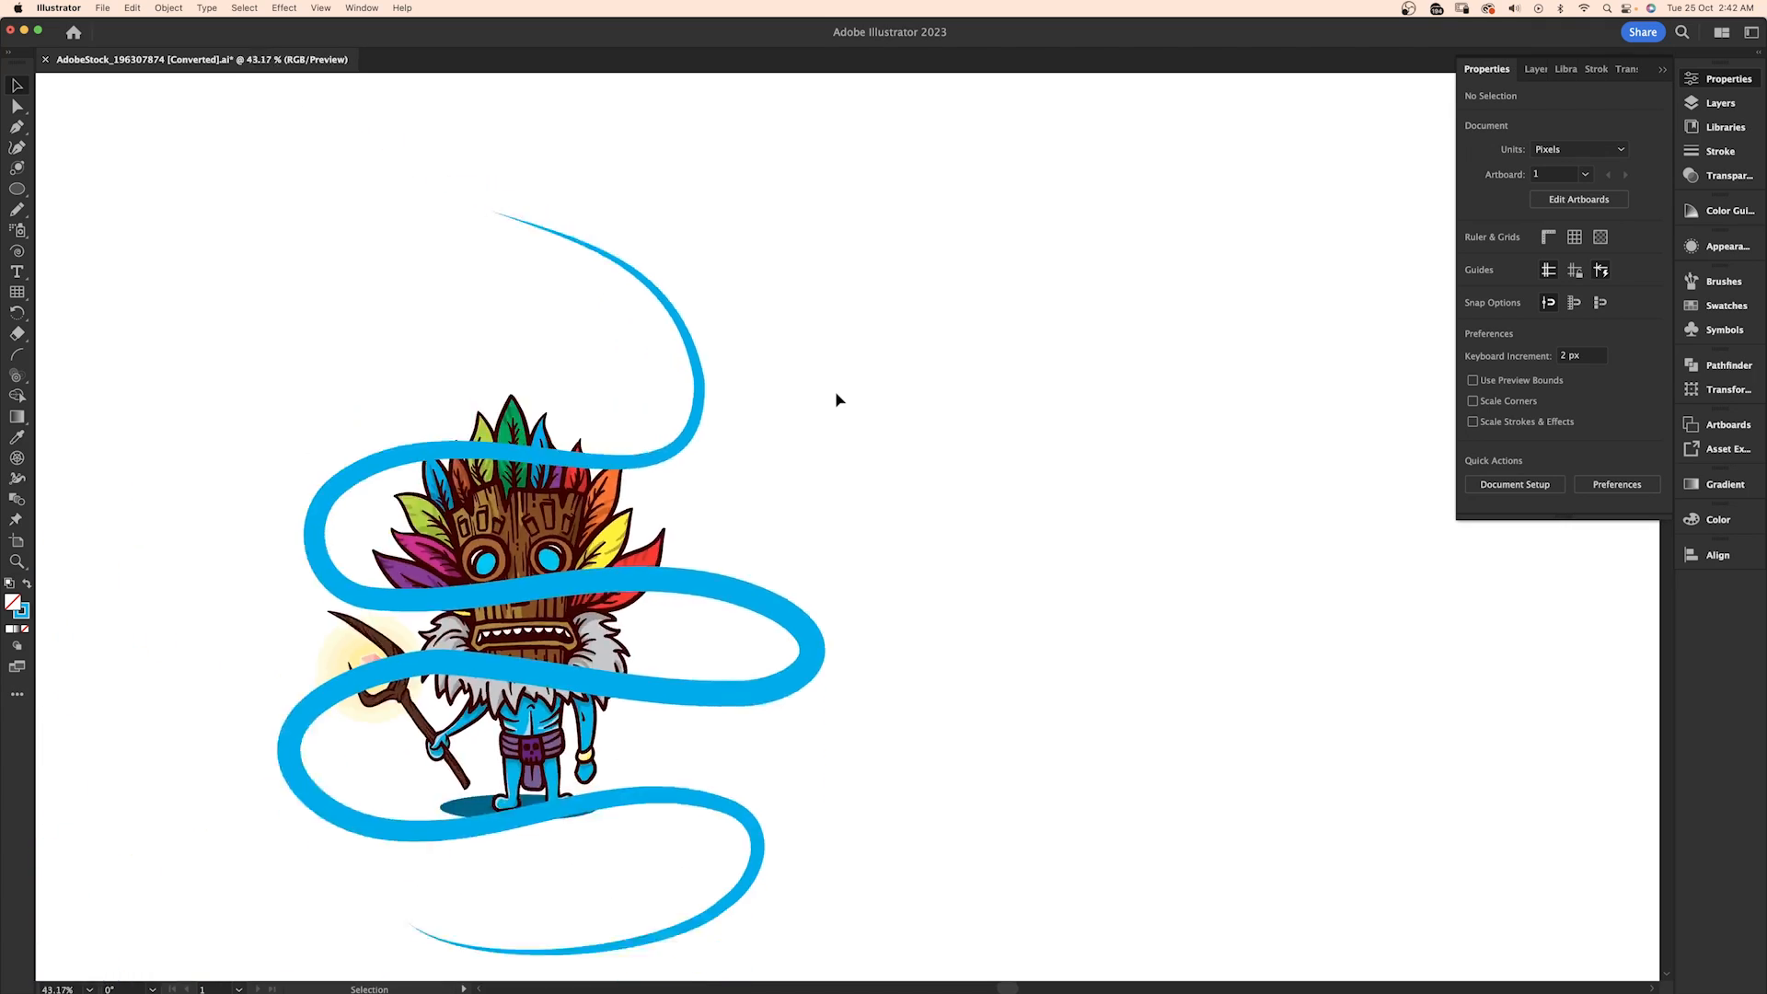
pyautogui.moveTo(815, 394); pyautogui.dragTo(805, 390)
pyautogui.moveTo(868, 319); pyautogui.dragTo(652, 683)
pyautogui.moveTo(927, 309); pyautogui.dragTo(1207, 552)
pyautogui.click(942, 645)
pyautogui.scroll(-2, 899, 584)
# Add the text label "Stroke" below the original artwork and enlarge it into a large caption
pyautogui.press('t')
pyautogui.click(508, 837)
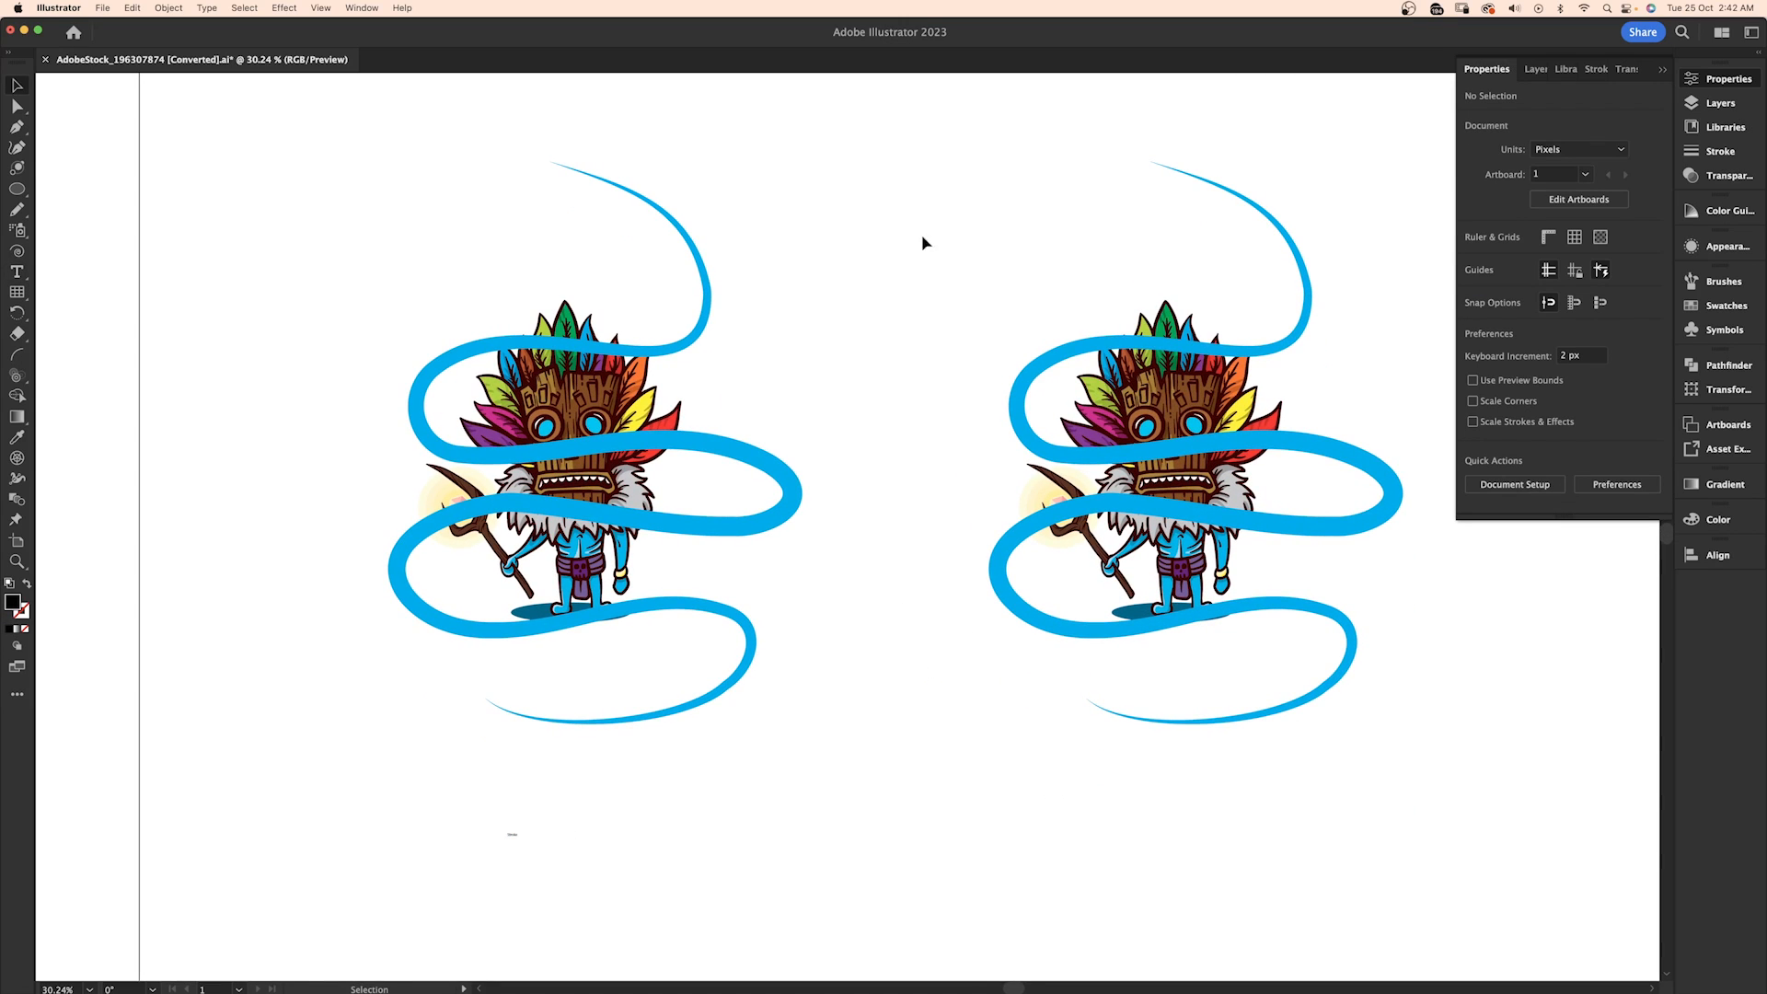
pyautogui.click(511, 834)
pyautogui.moveTo(518, 824); pyautogui.dragTo(819, 637)
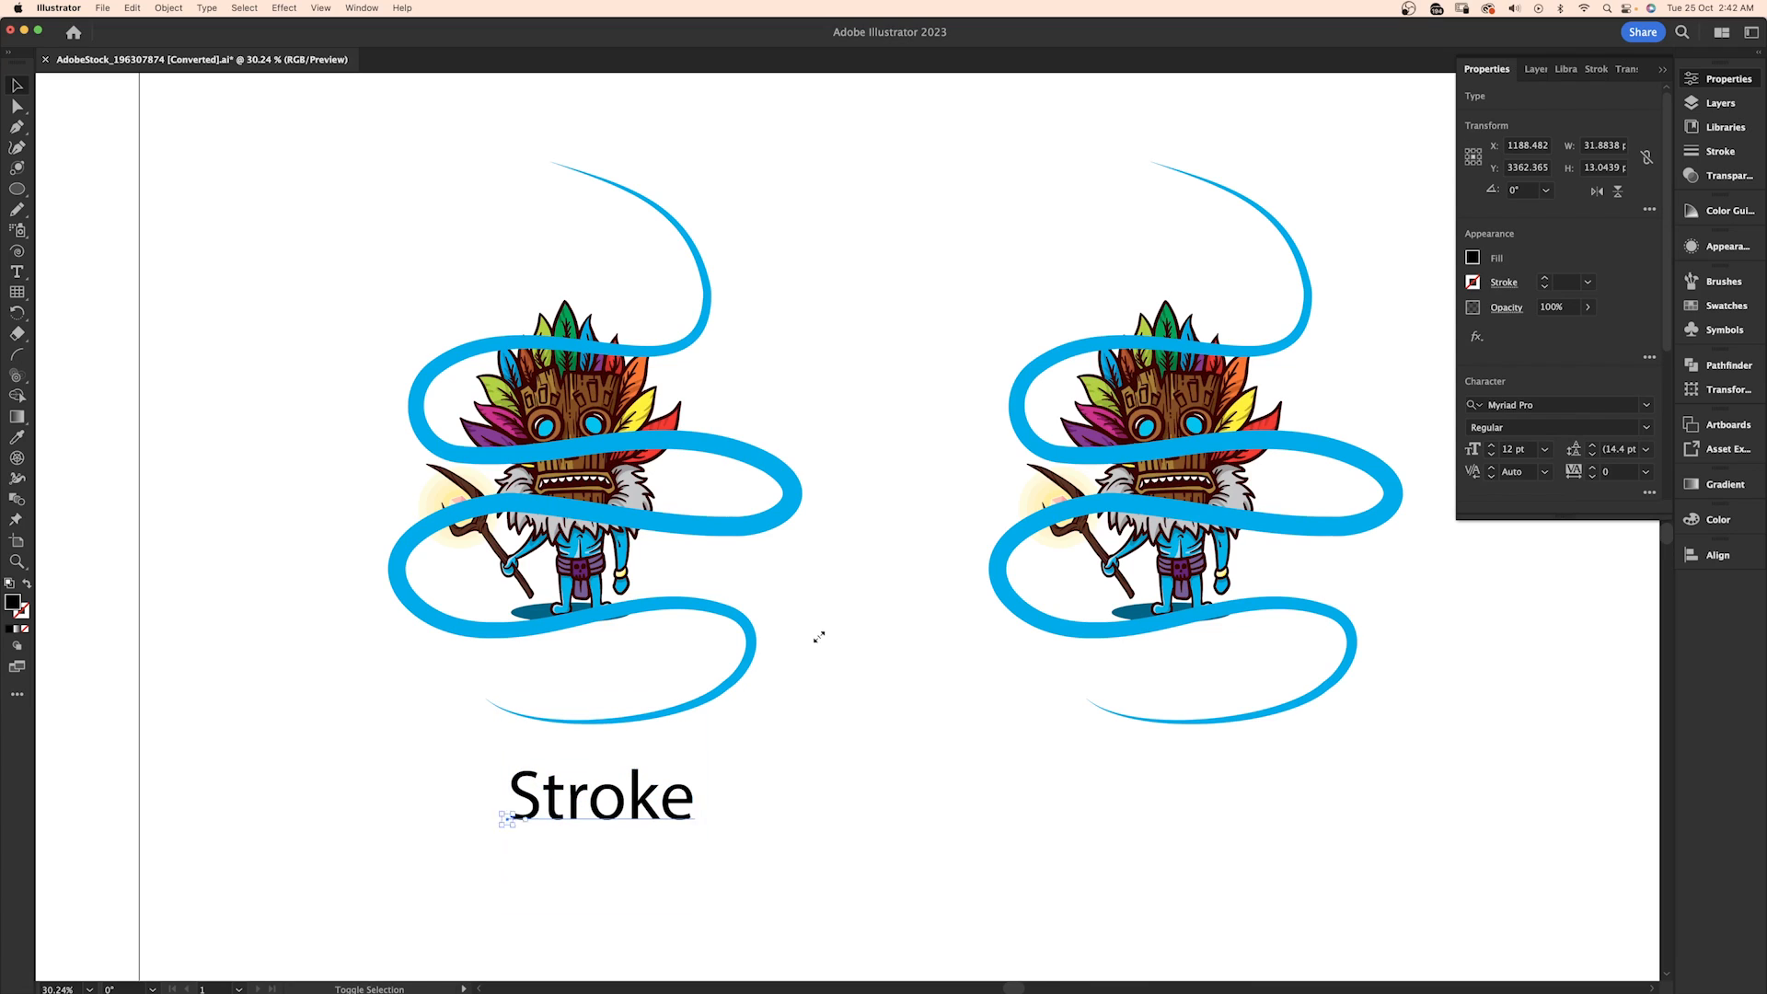
# Copy the caption beneath the duplicated artwork and change its text to "Fill"
pyautogui.moveTo(593, 817); pyautogui.dragTo(1199, 817)
pyautogui.doubleClick(1190, 793)
pyautogui.write('Fill')
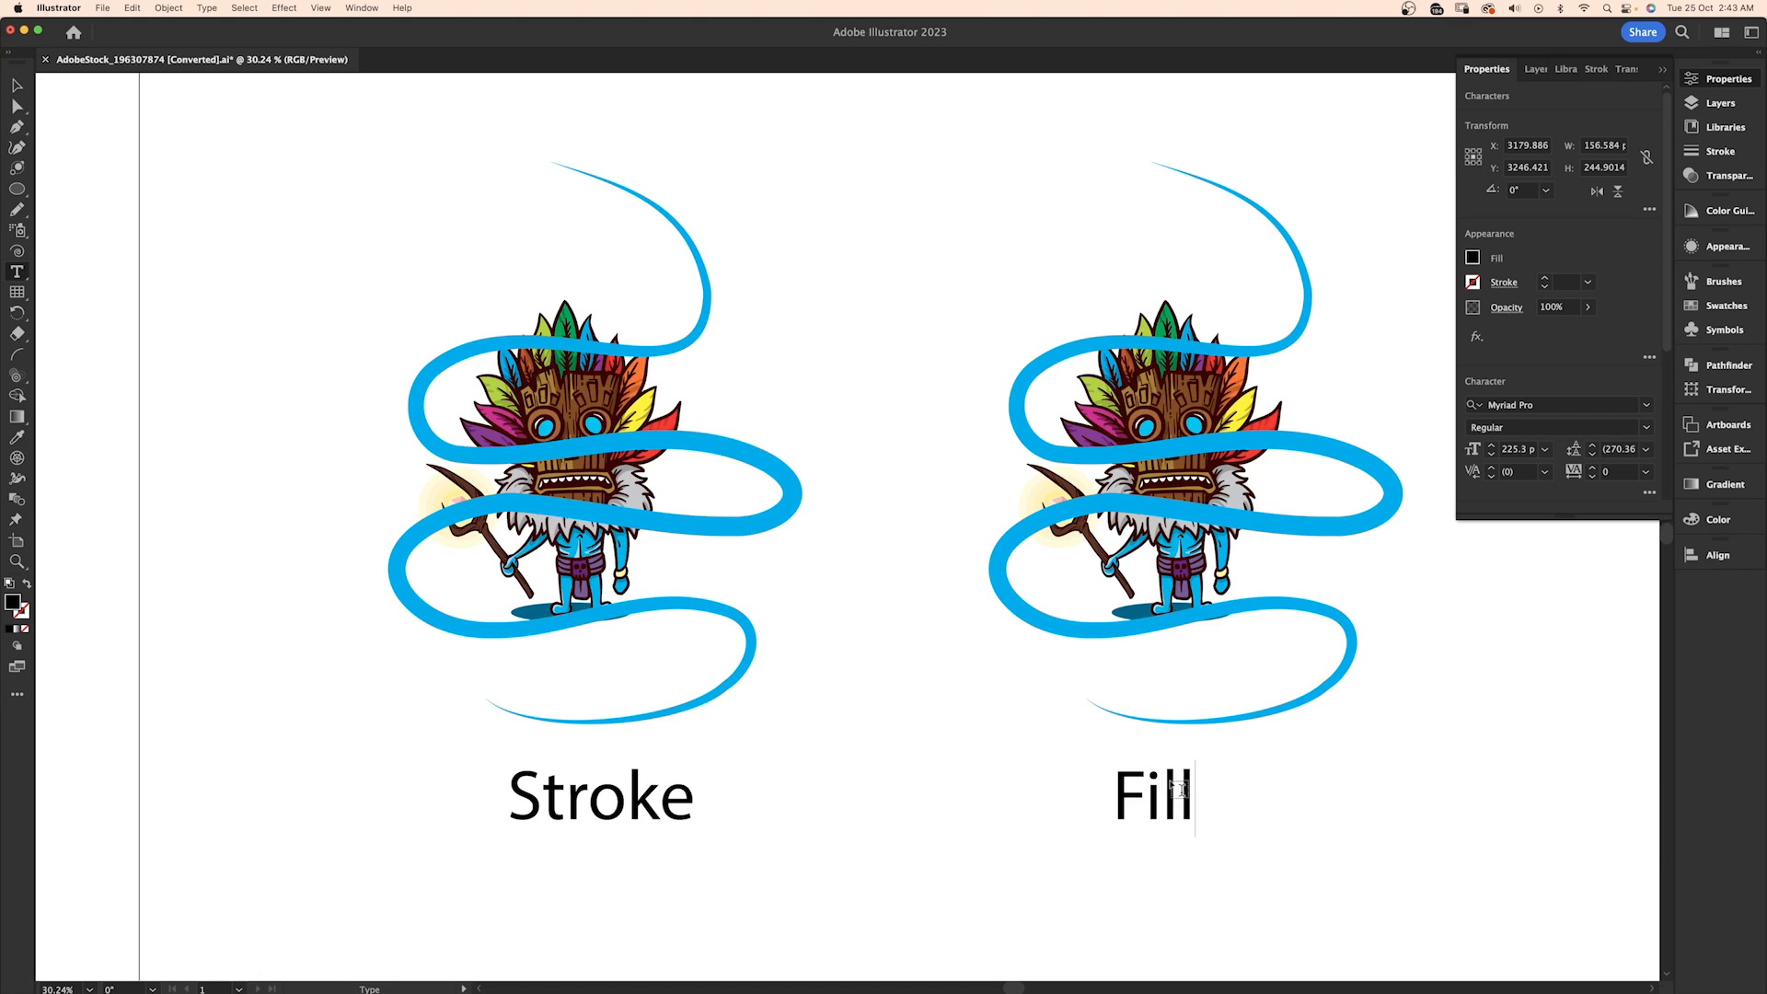
pyautogui.press('Escape')
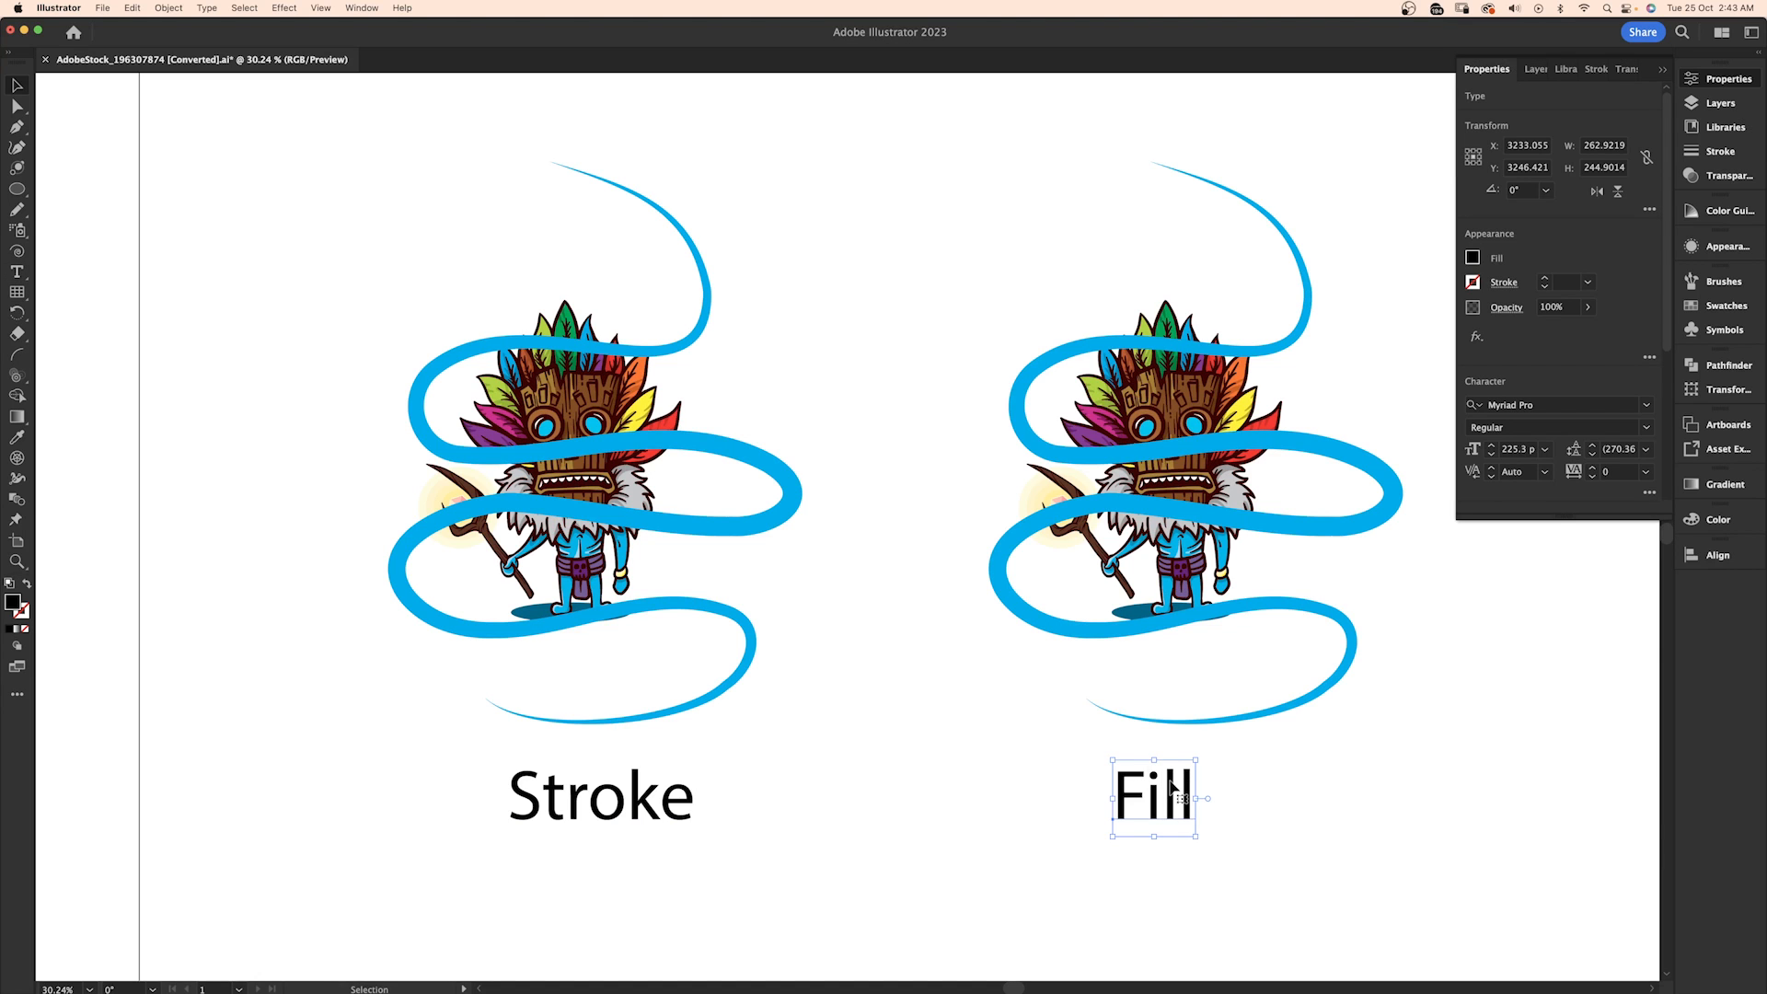
# Expand the appearance of the winding path above the "Fill" caption, and run Expand on the resulting shape
pyautogui.click(1353, 644)
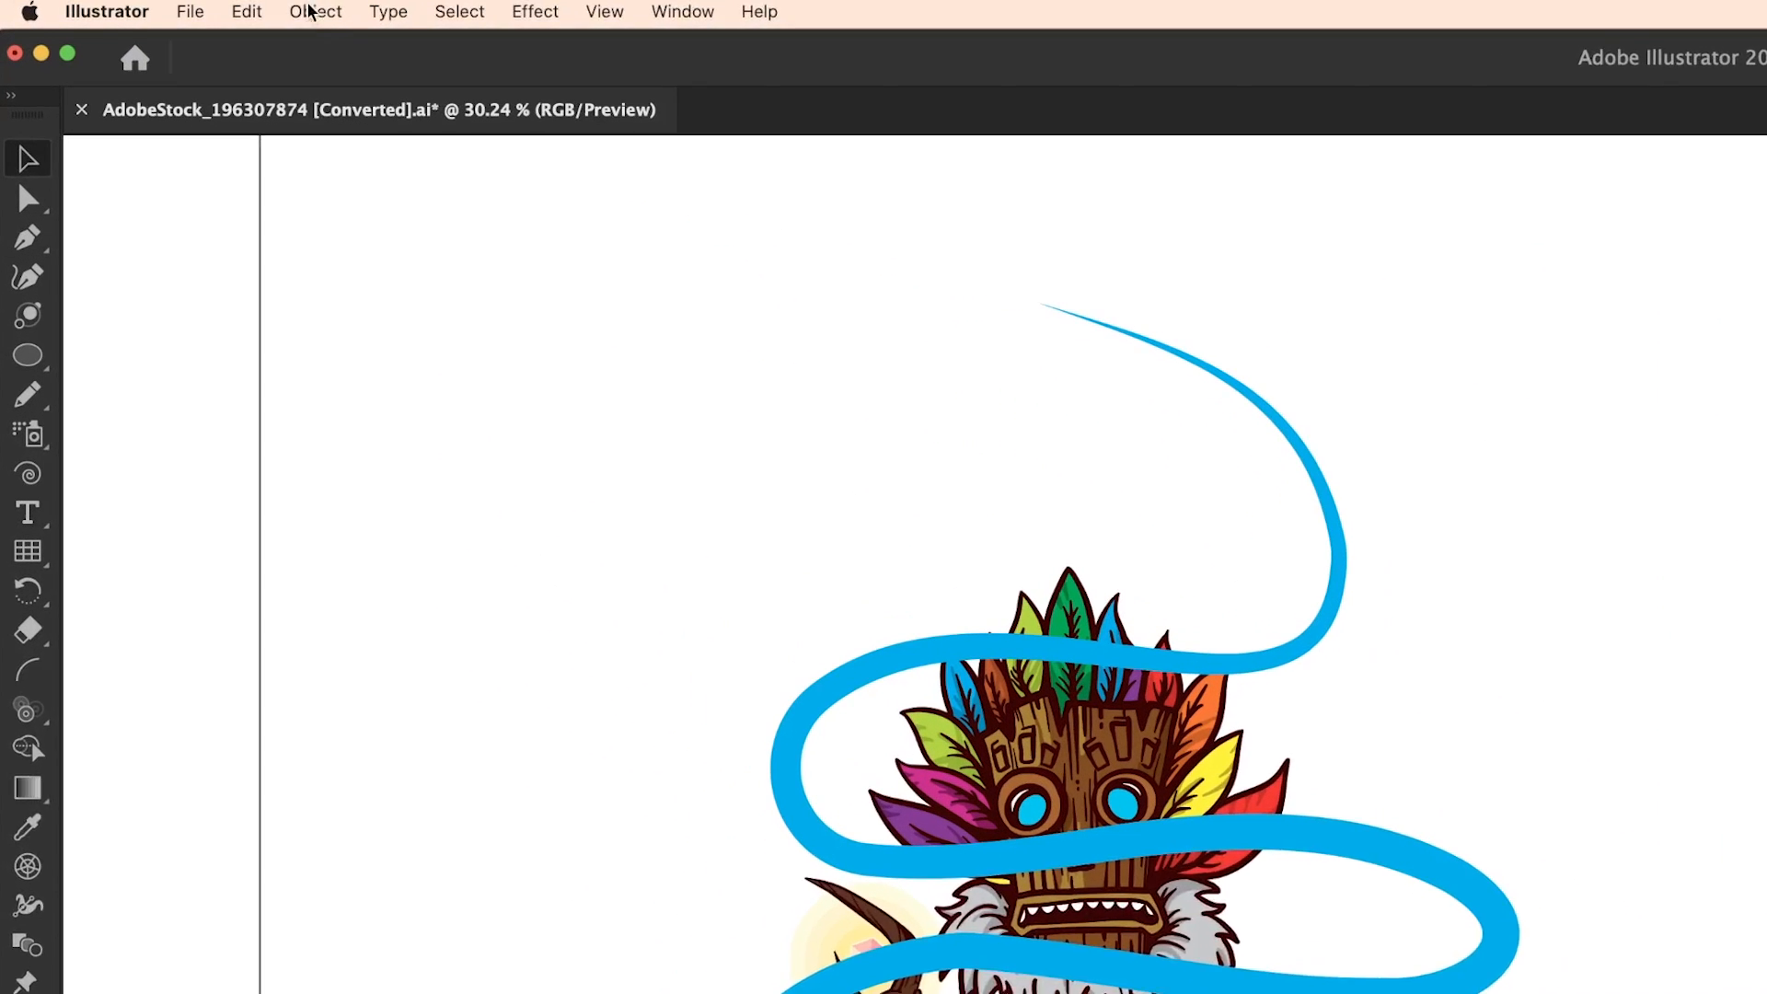
pyautogui.click(309, 11)
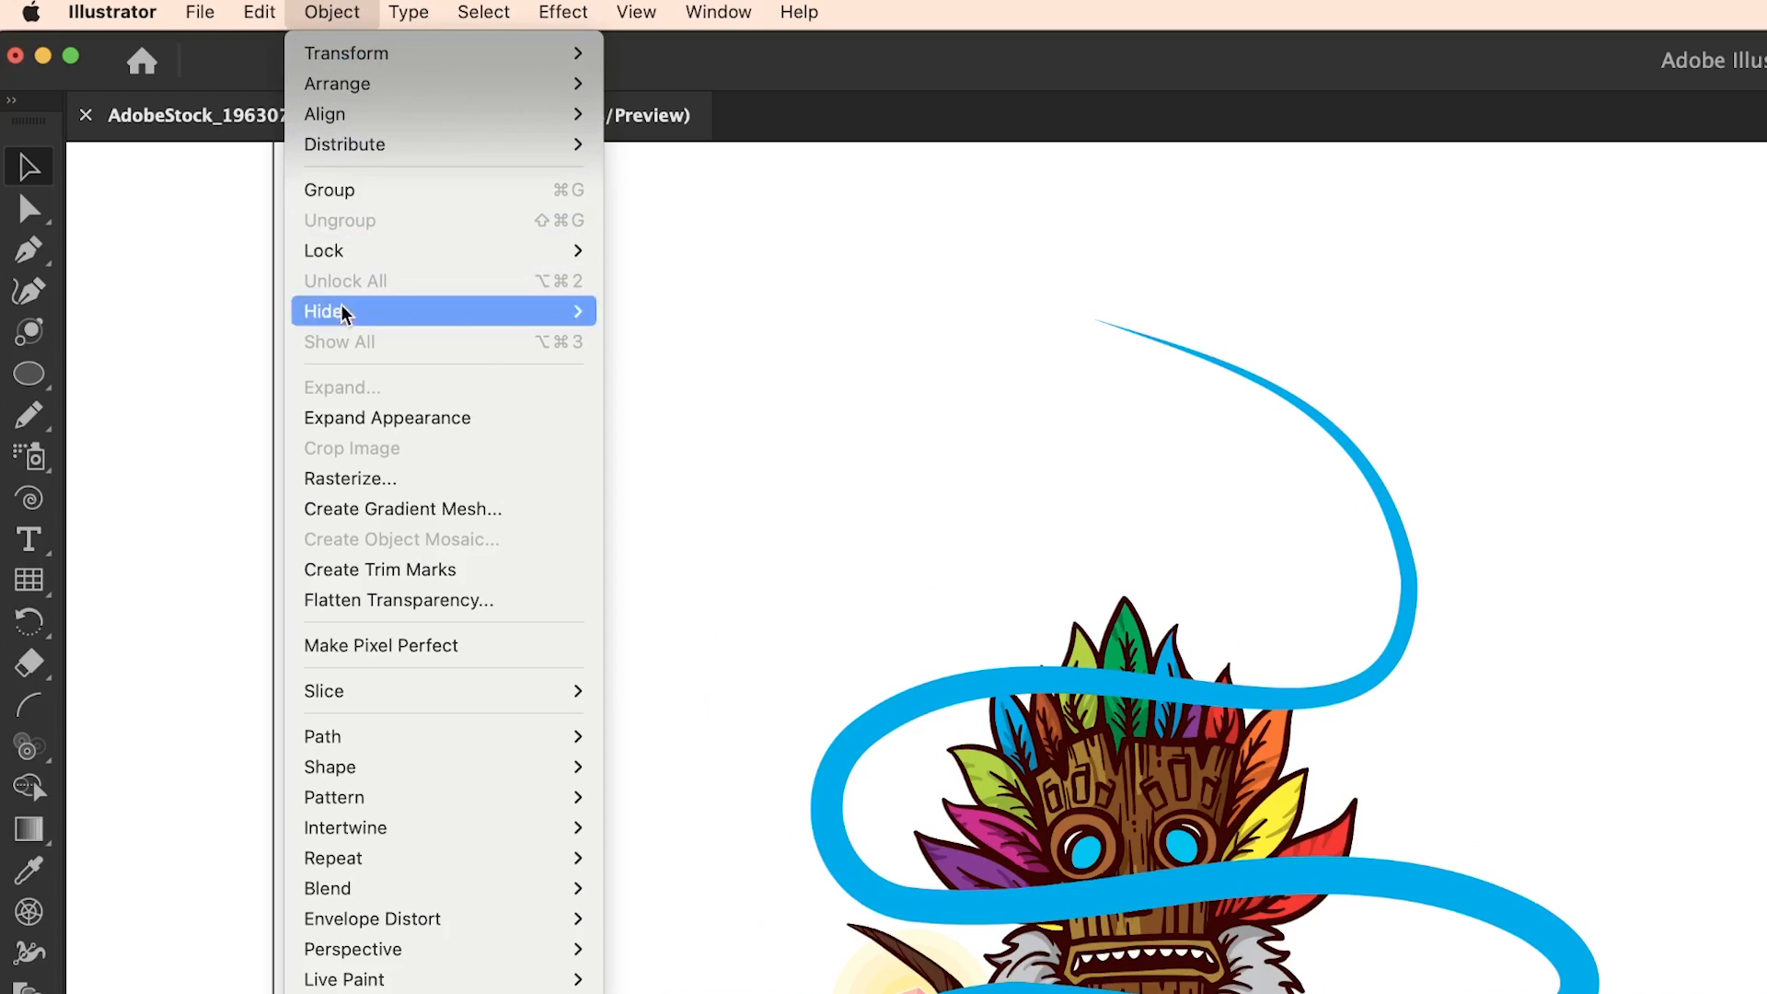
pyautogui.moveTo(434, 766)
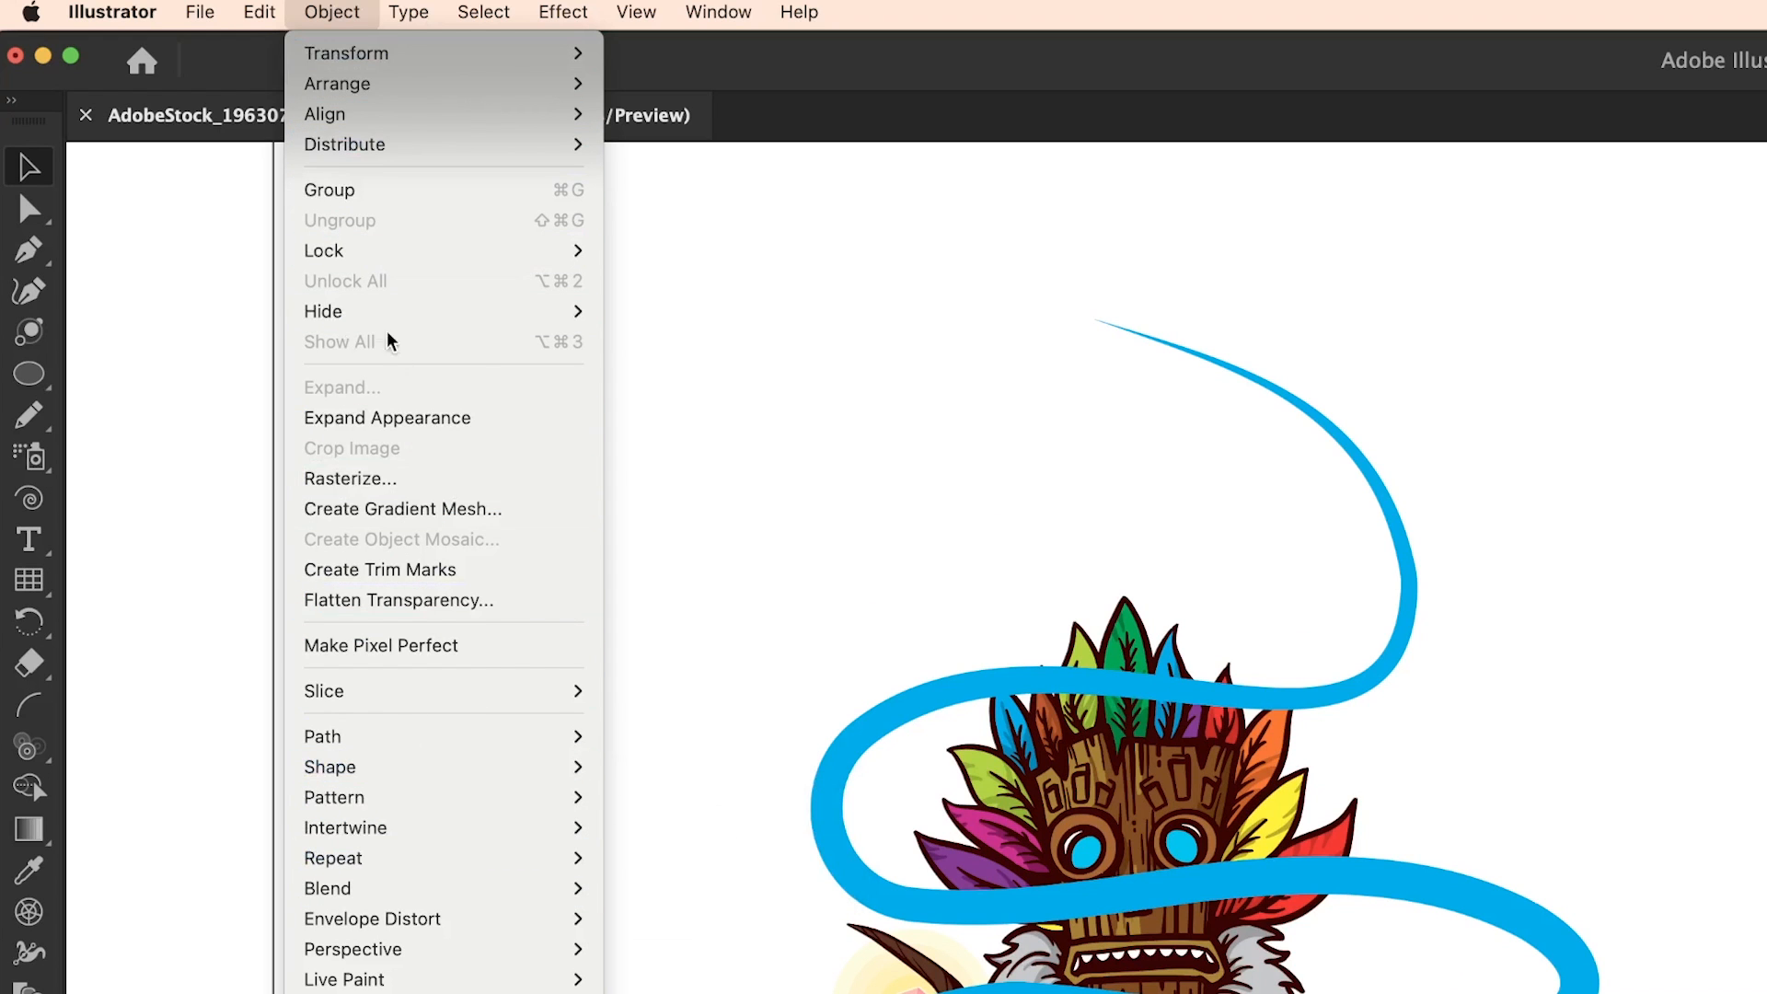
pyautogui.click(394, 419)
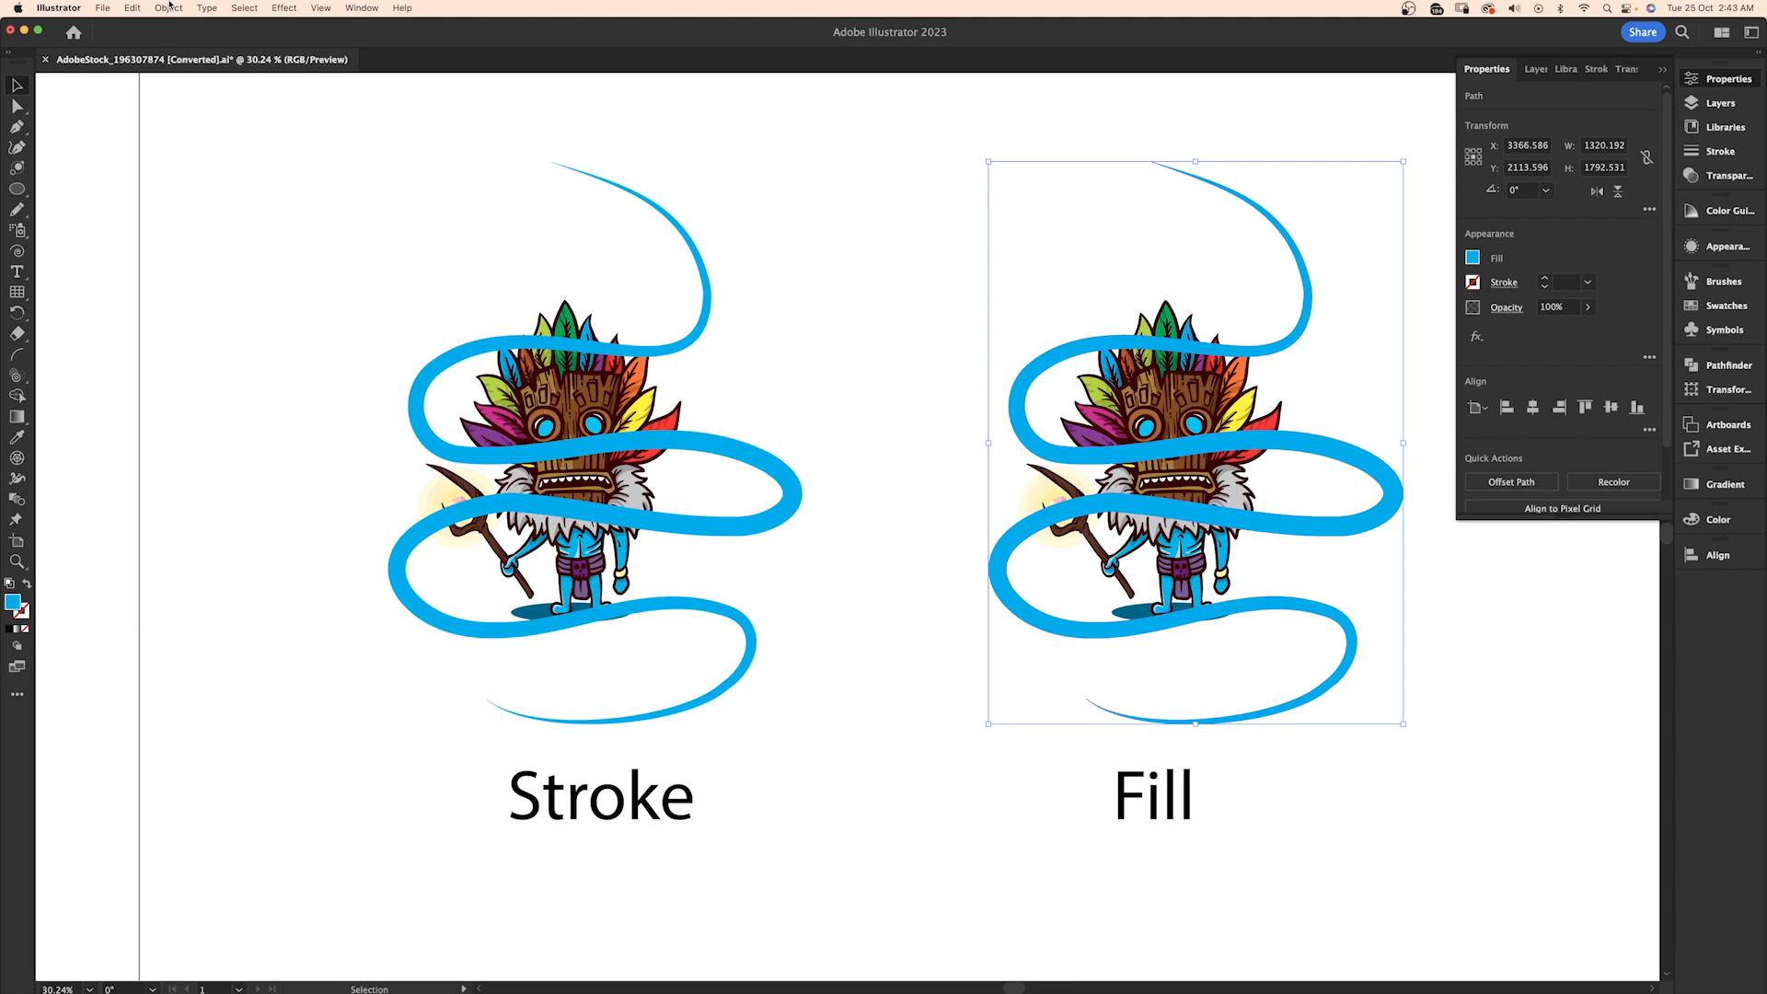
pyautogui.click(168, 8)
pyautogui.click(181, 196)
pyautogui.click(906, 592)
pyautogui.moveTo(974, 569); pyautogui.dragTo(874, 602)
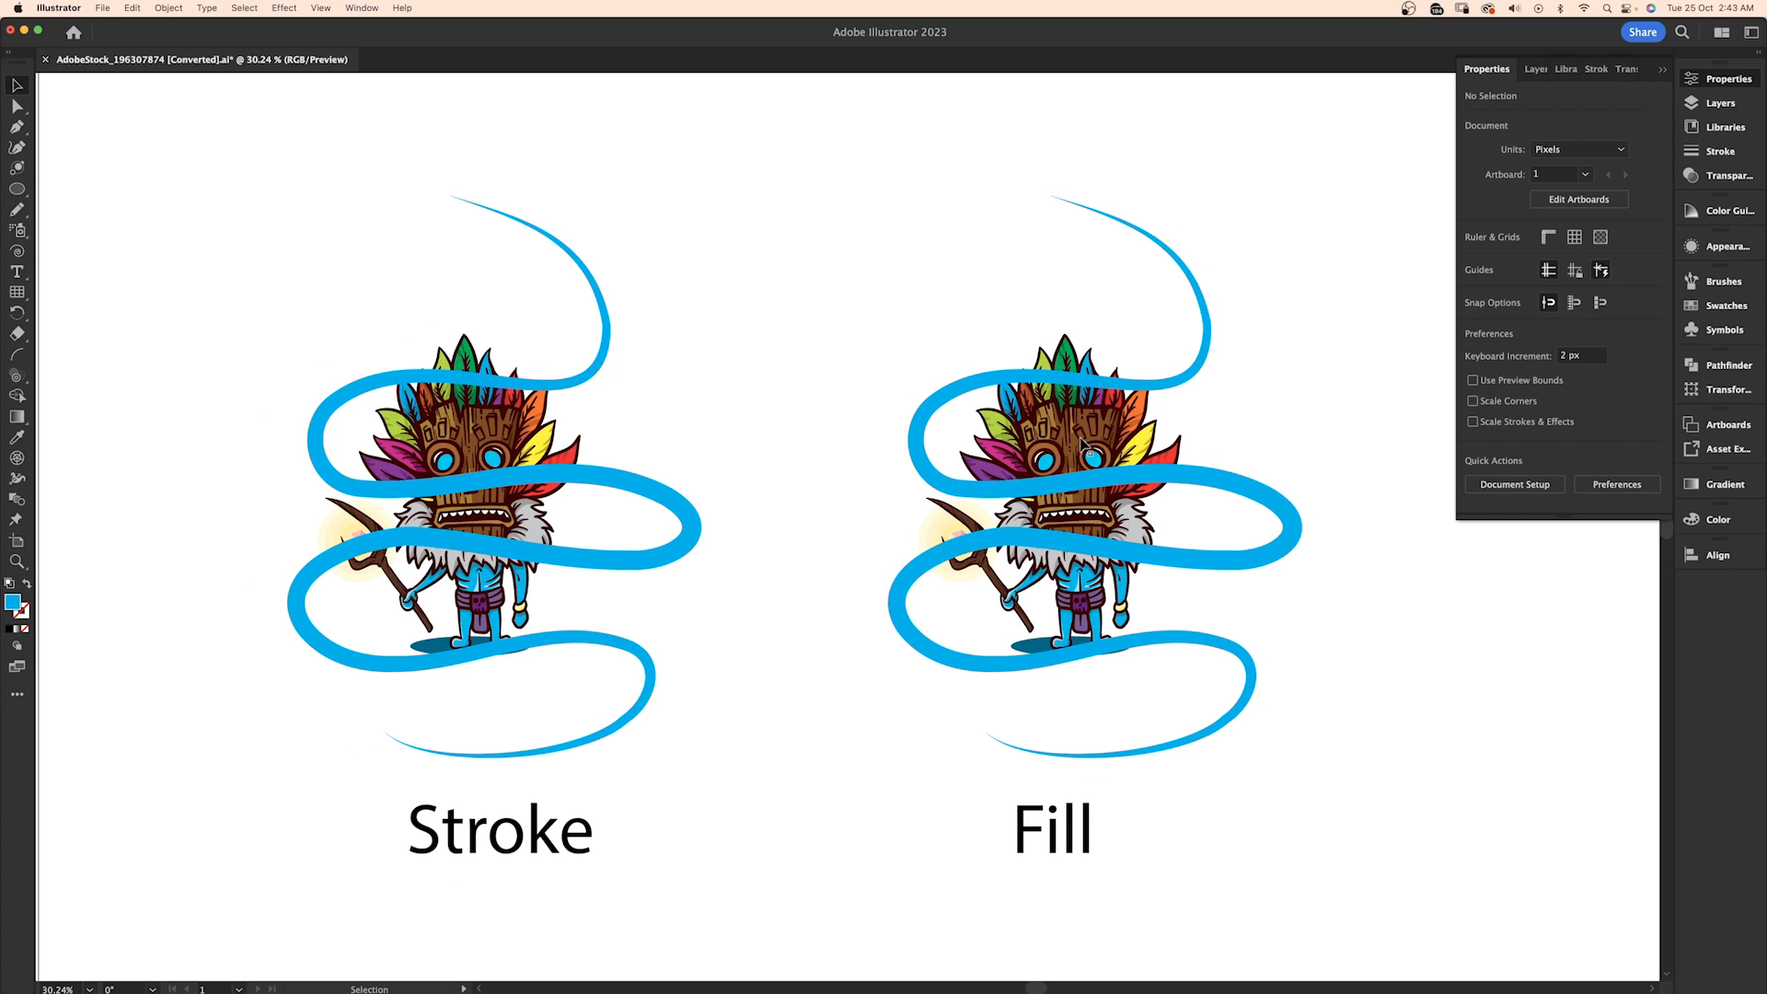
# Intertwine the "Fill" character with its blue ribbon and send the ribbon's band across the face behind the mask
pyautogui.scroll(3, 1080, 444)
pyautogui.hscroll(2, 1080, 444)
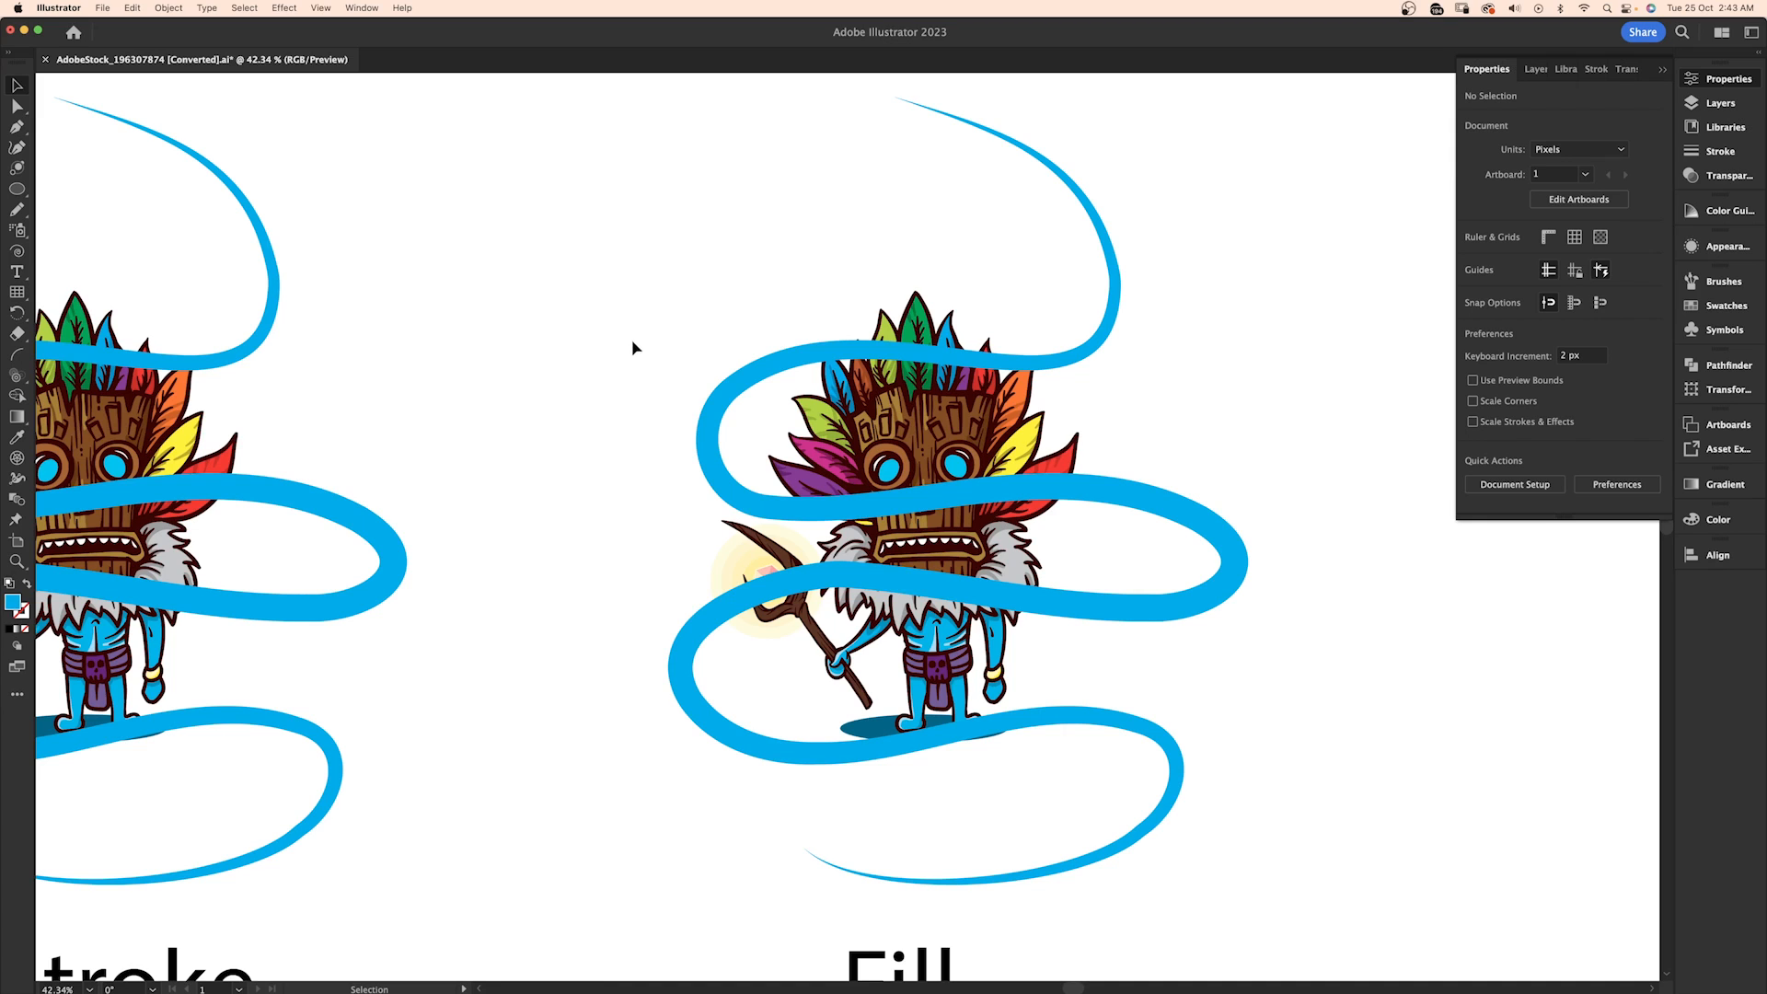
pyautogui.click(749, 331)
pyautogui.click(665, 316)
pyautogui.click(1021, 539)
pyautogui.click(171, 8)
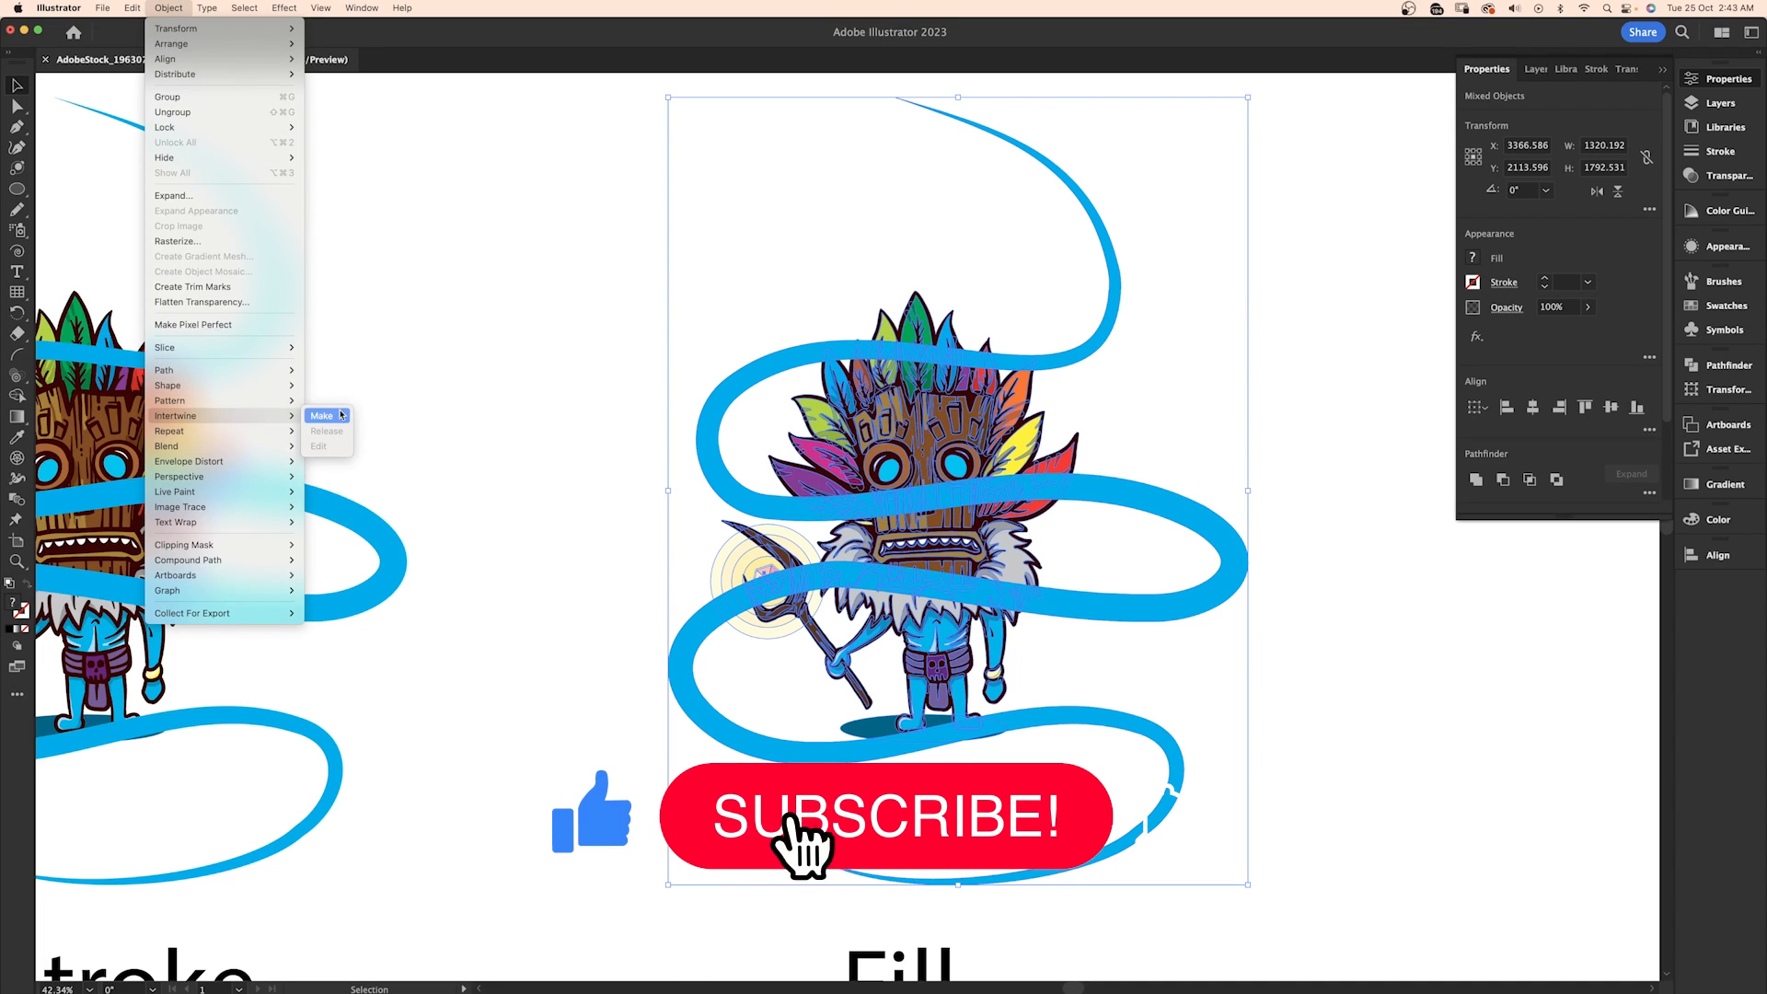
pyautogui.click(324, 416)
pyautogui.moveTo(793, 541)
pyautogui.mouseDown()
pyautogui.moveTo(1083, 548)
pyautogui.moveTo(1169, 501)
pyautogui.moveTo(1053, 423)
pyautogui.moveTo(756, 503)
pyautogui.moveTo(826, 543)
pyautogui.mouseUp()
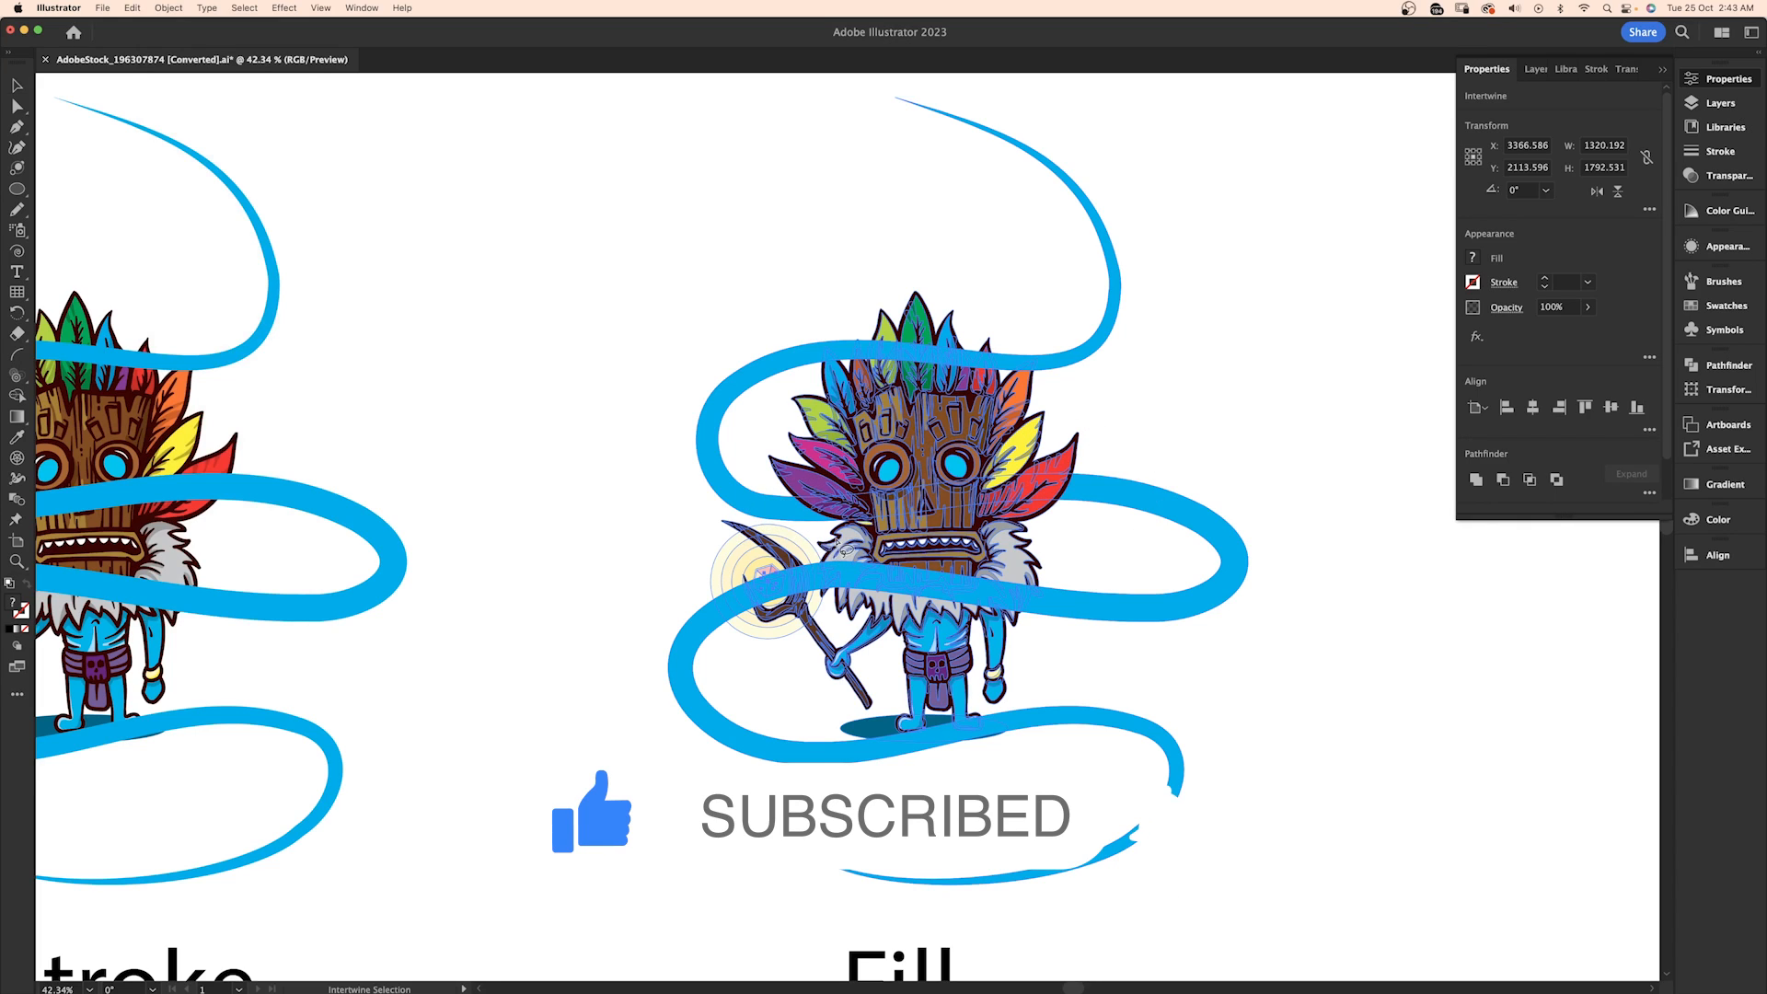